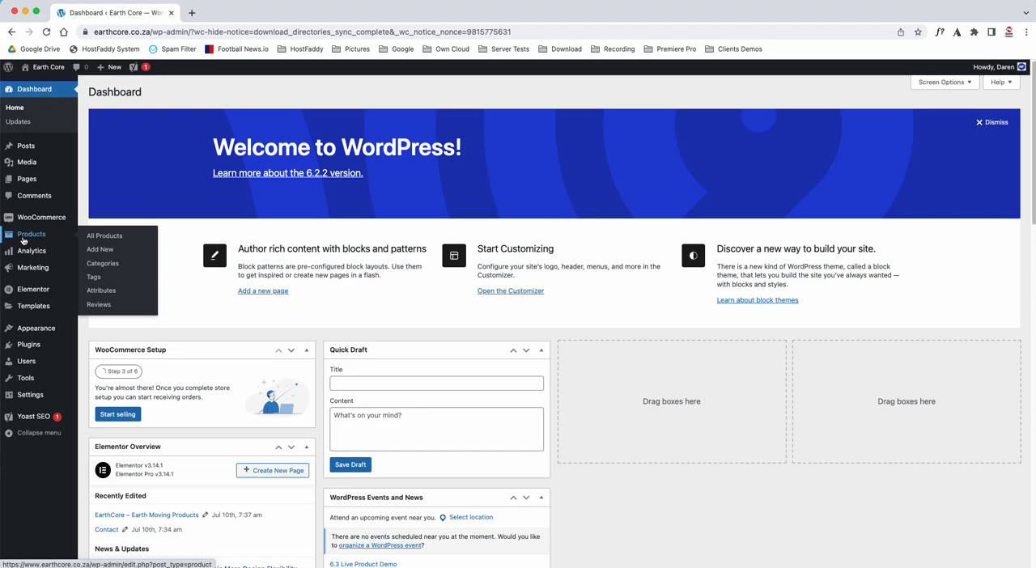
Start a new product and name it "test 2"
click(92, 251)
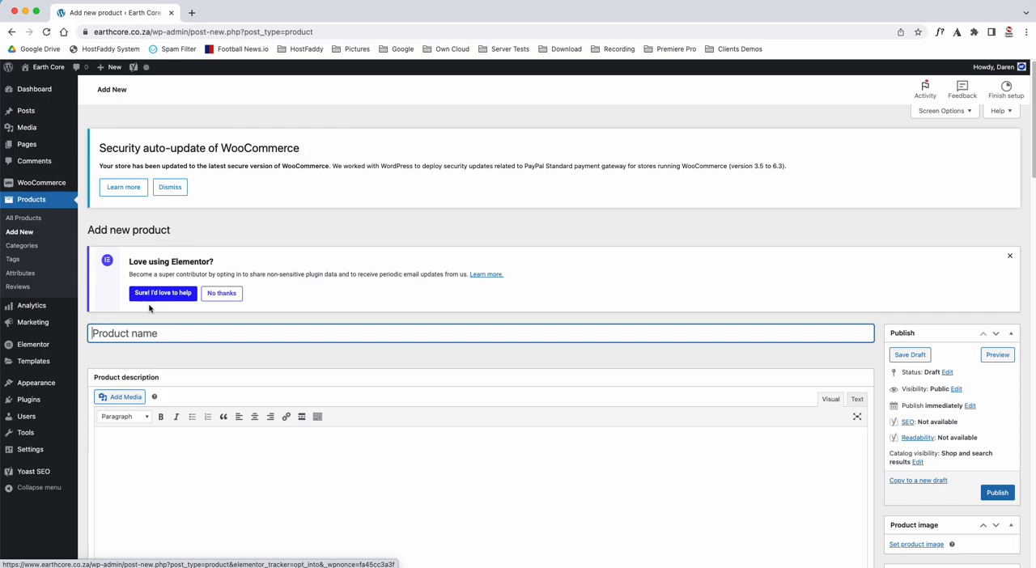
scroll(155, 306, down, 3)
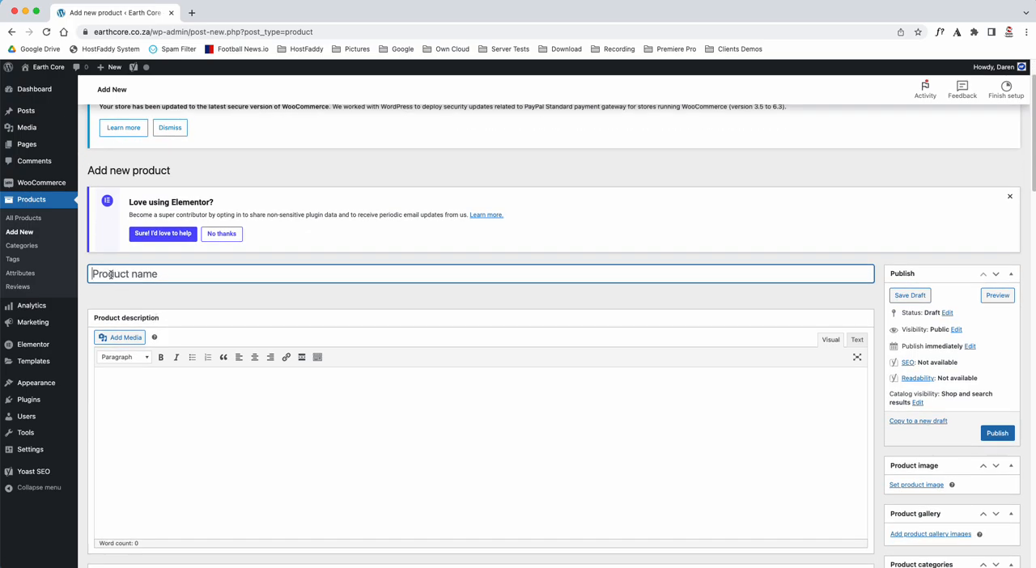
text(test 2)
scroll(191, 286, down, 3)
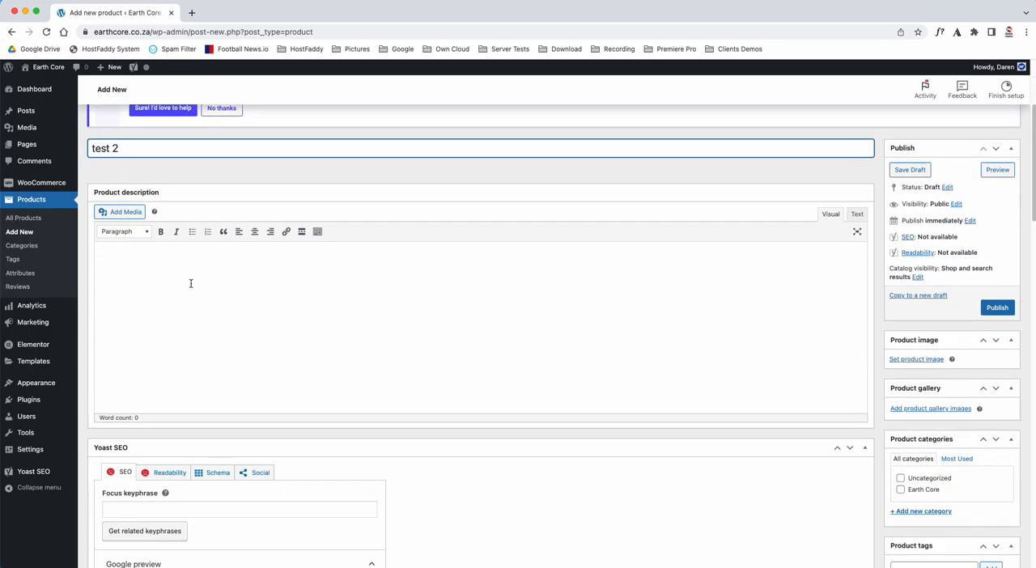
Enter "This is my long description" as the product description
click(129, 262)
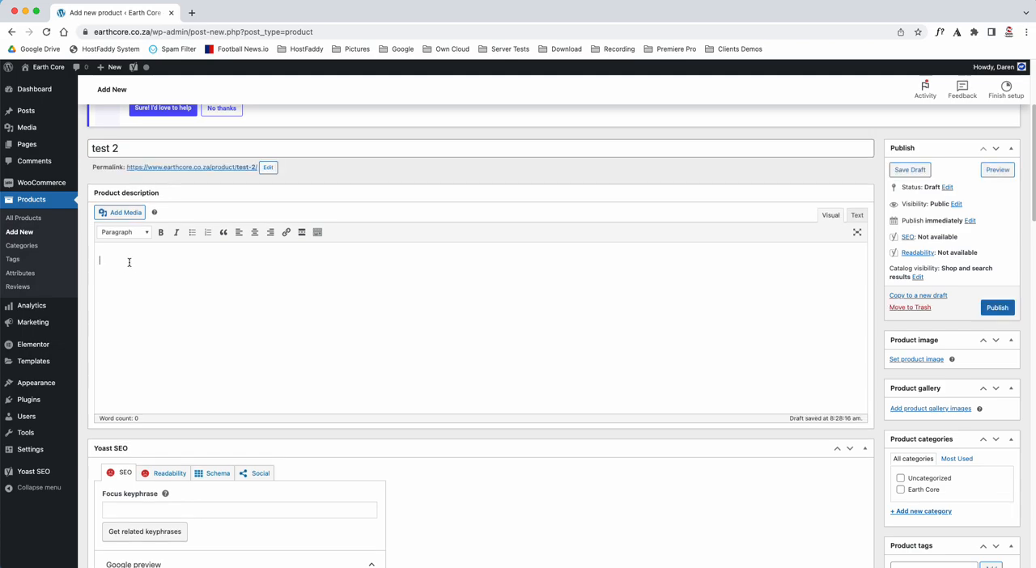
text(This is mu)
key(BackSpace)
text(y long description)
Copy the product name "test 2" into the Yoast SEO focus keyphrase
drag(126, 148, 91, 149)
key(super+c)
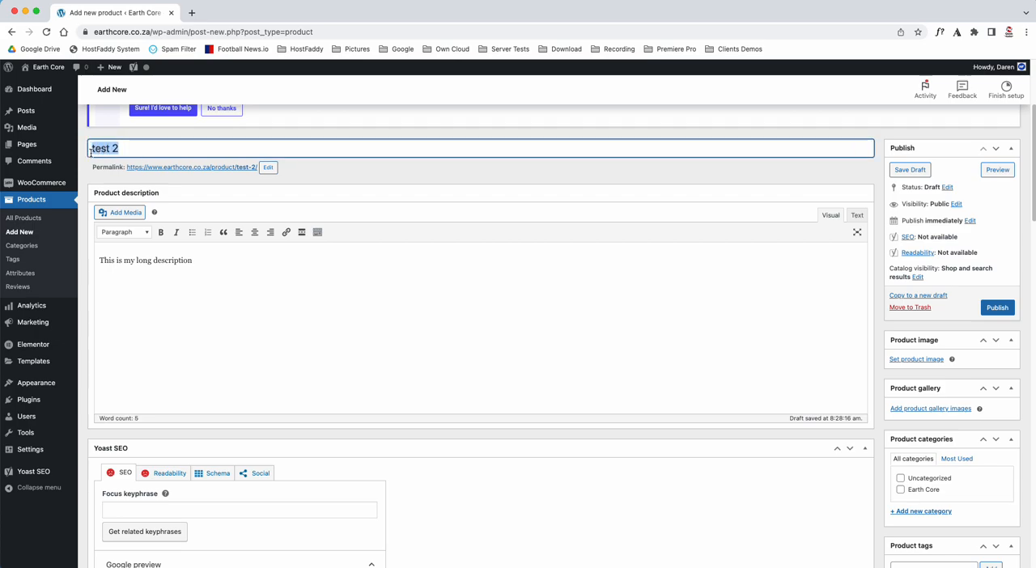
scroll(222, 303, down, 5)
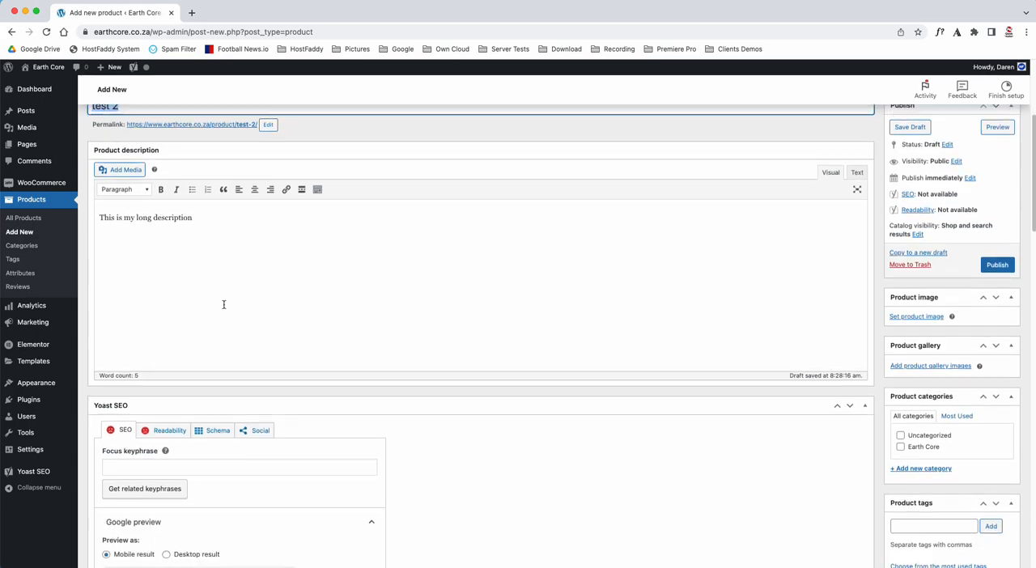
click(118, 343)
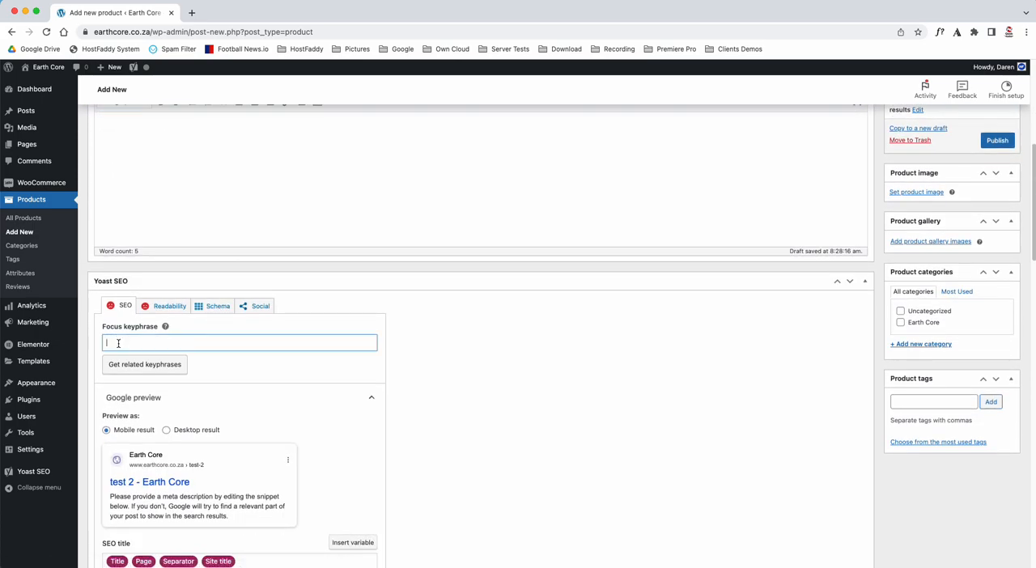
key(super+v)
Write the Yoast SEO meta description as "Earth Core - test 2"
scroll(197, 363, down, 5)
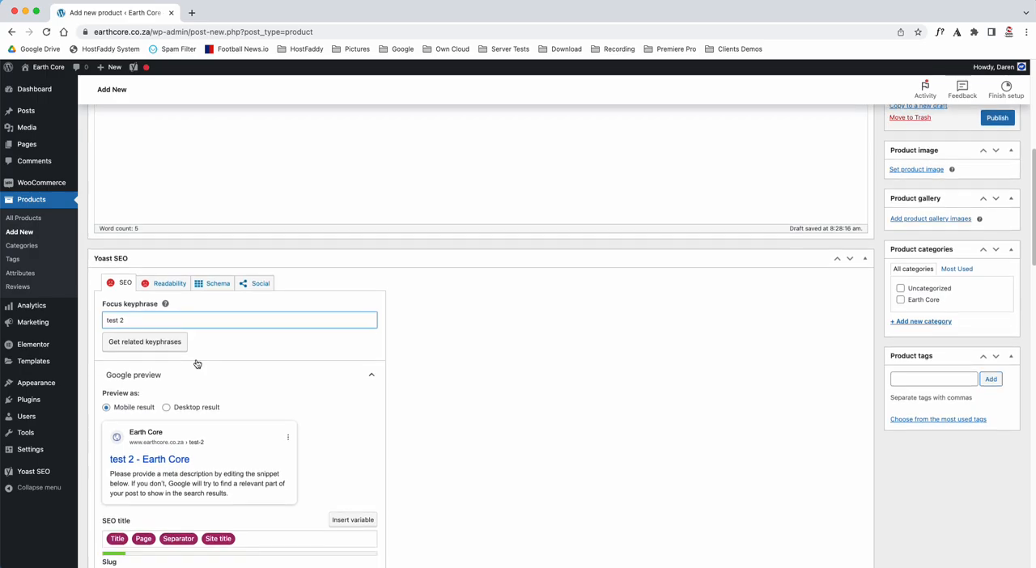
click(136, 471)
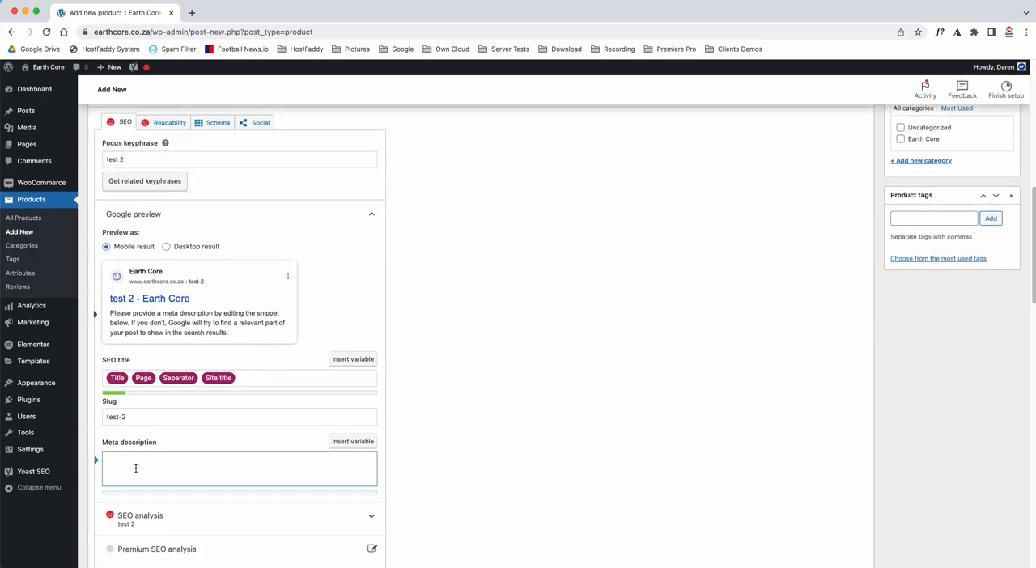
text(Eart)
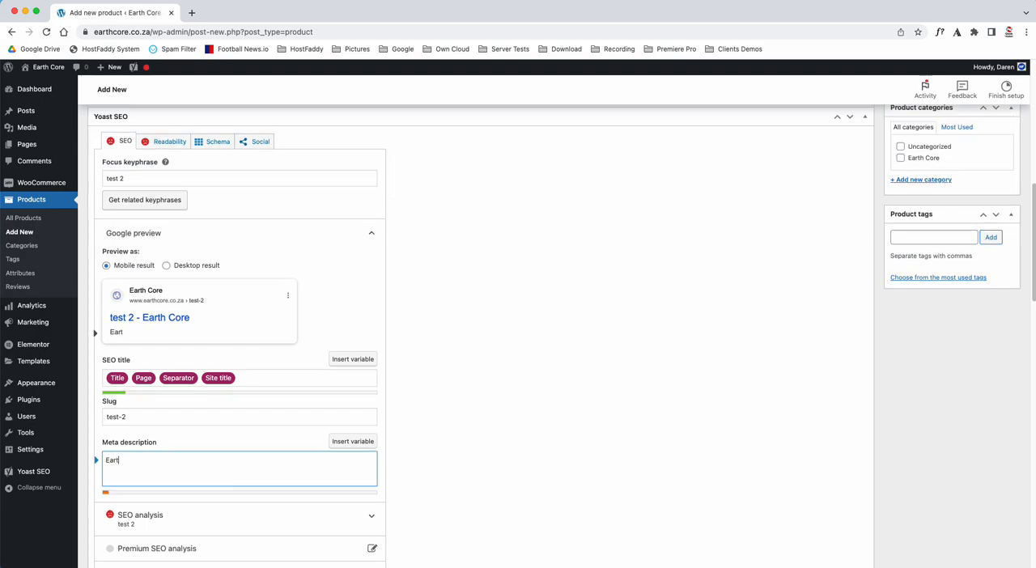
text(h Core - test 2)
Set the simple product's regular price to R100
scroll(428, 413, down, 10)
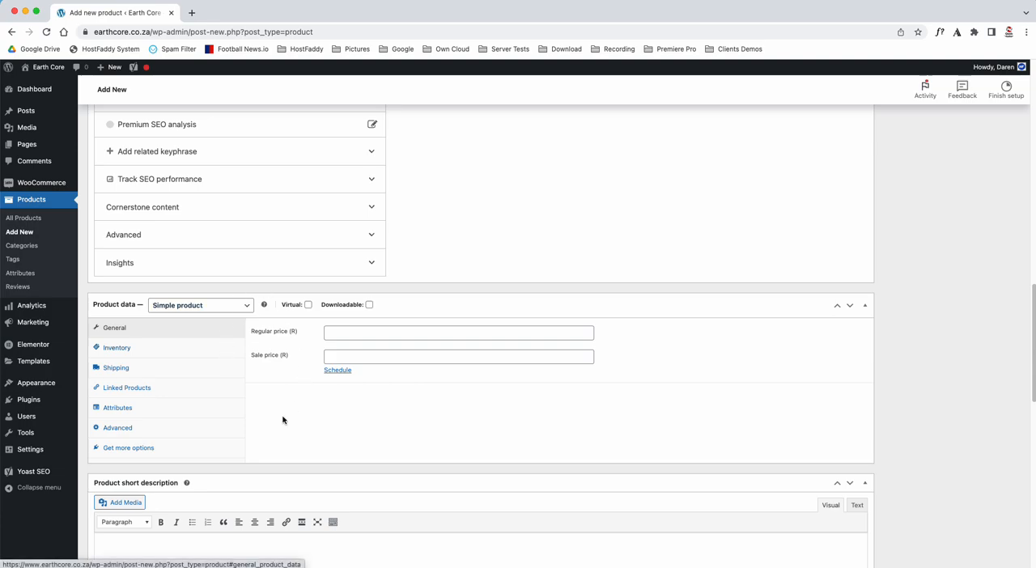
click(344, 332)
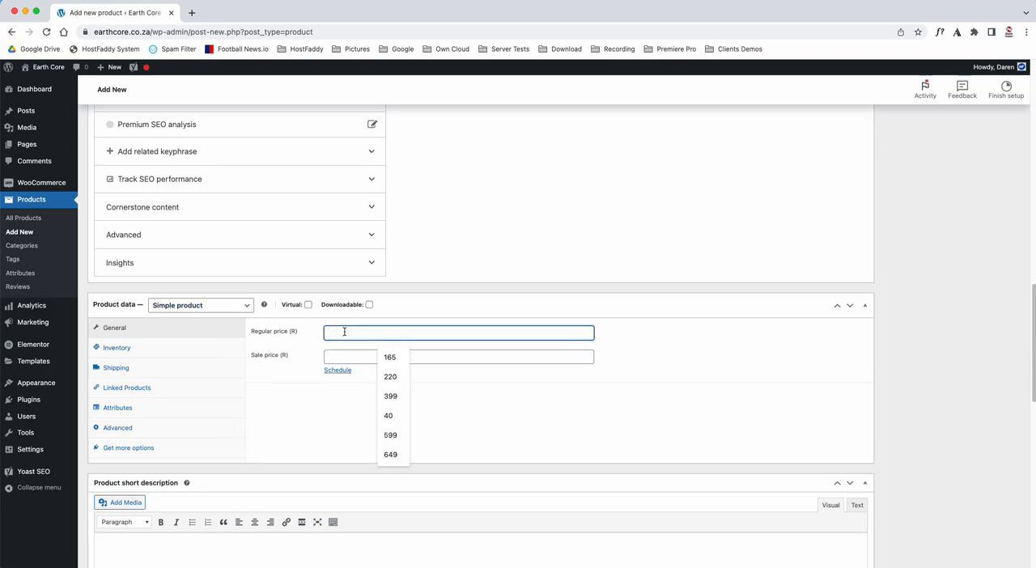
text(100)
click(307, 413)
Set the product's sale price to R70
click(339, 355)
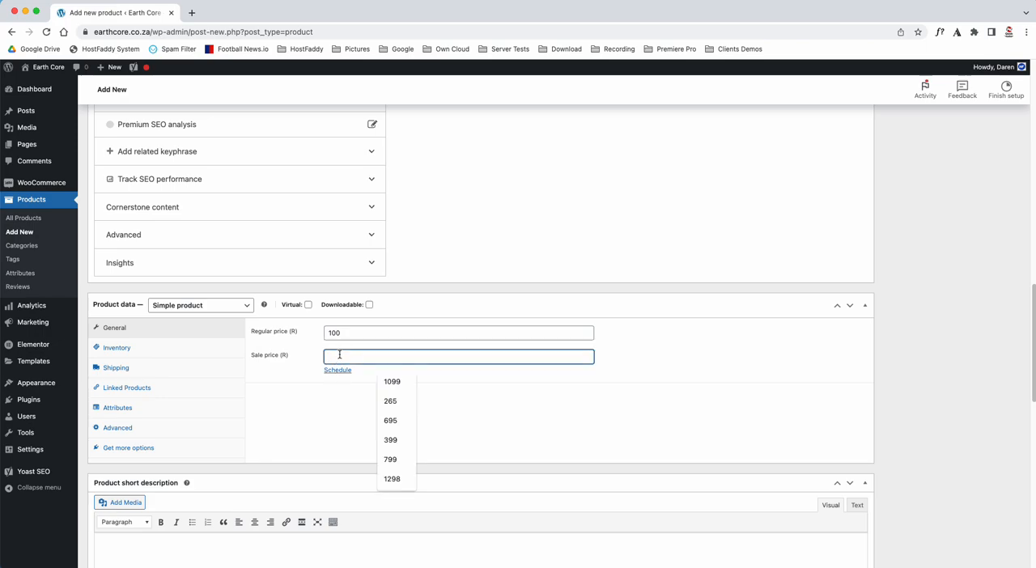
text(70)
click(317, 409)
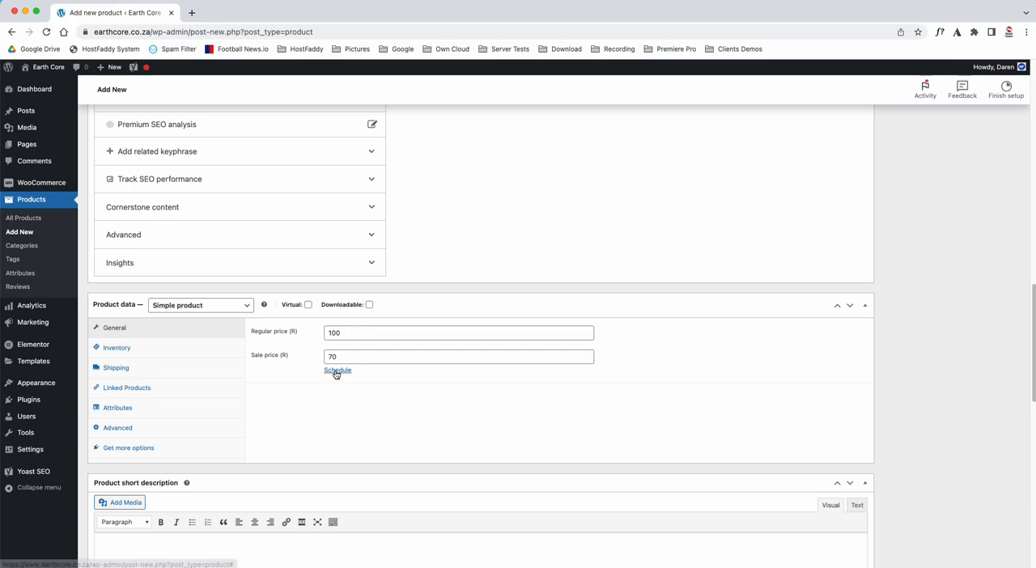
Schedule the sale price from 2023-07-12 to 2023-07-24
click(337, 371)
click(332, 381)
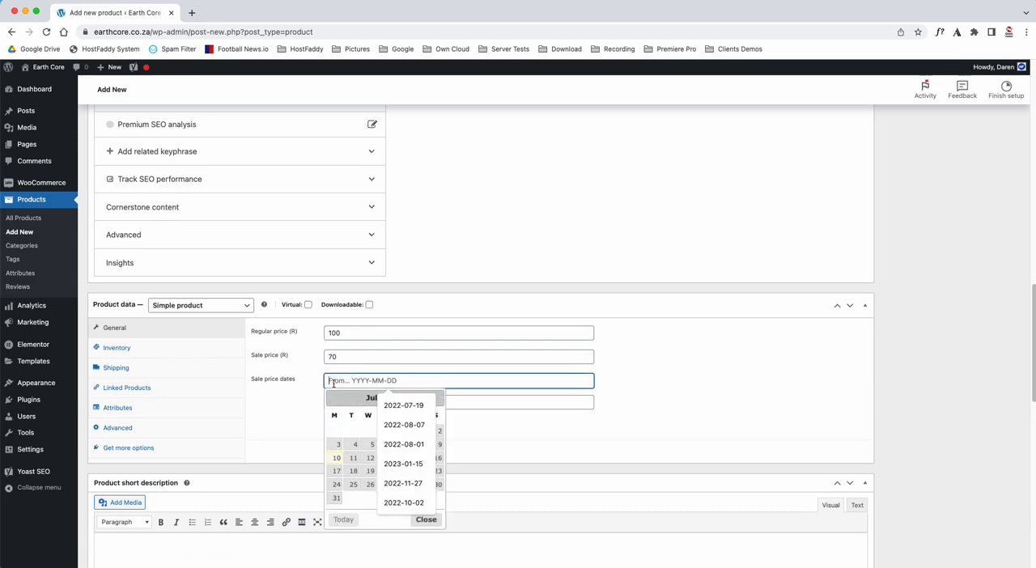
click(368, 459)
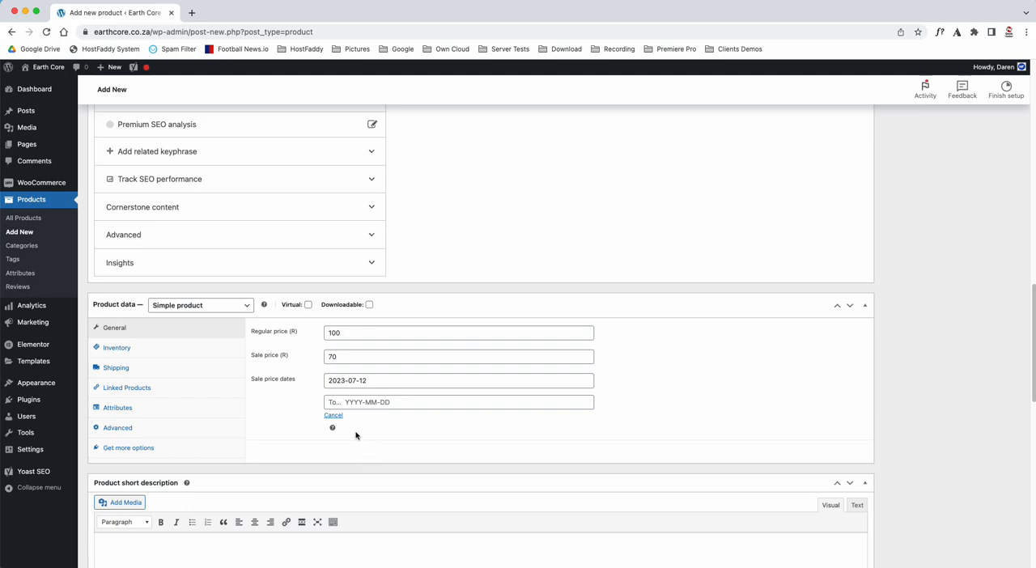
click(332, 405)
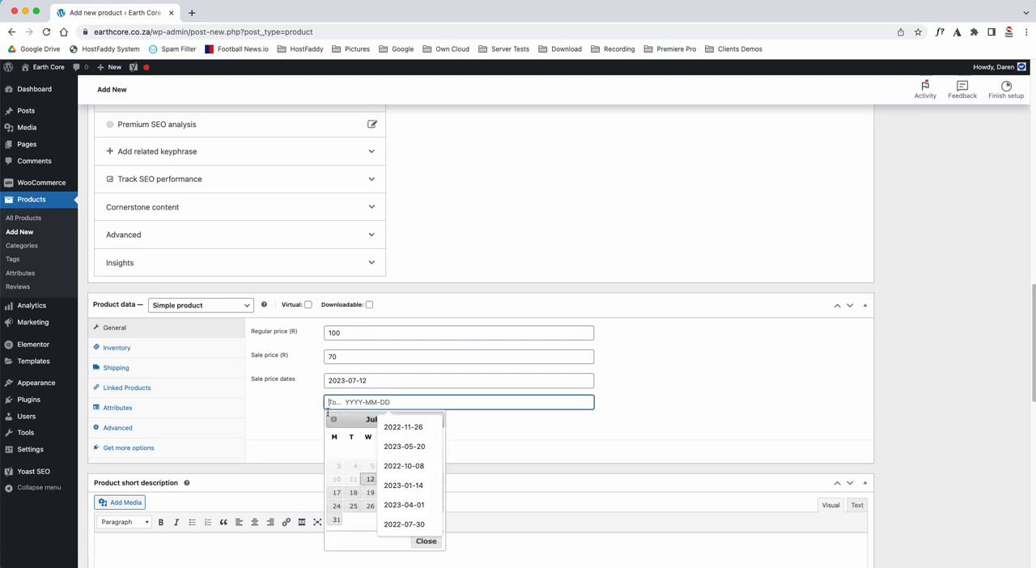
click(335, 508)
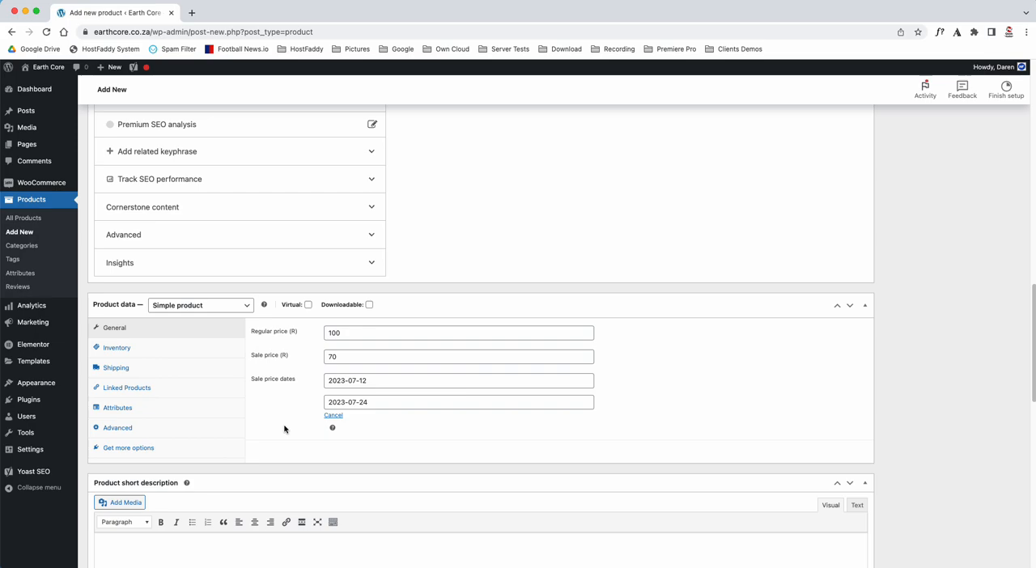
Cancel the sale price schedule and clear the sale price
click(333, 416)
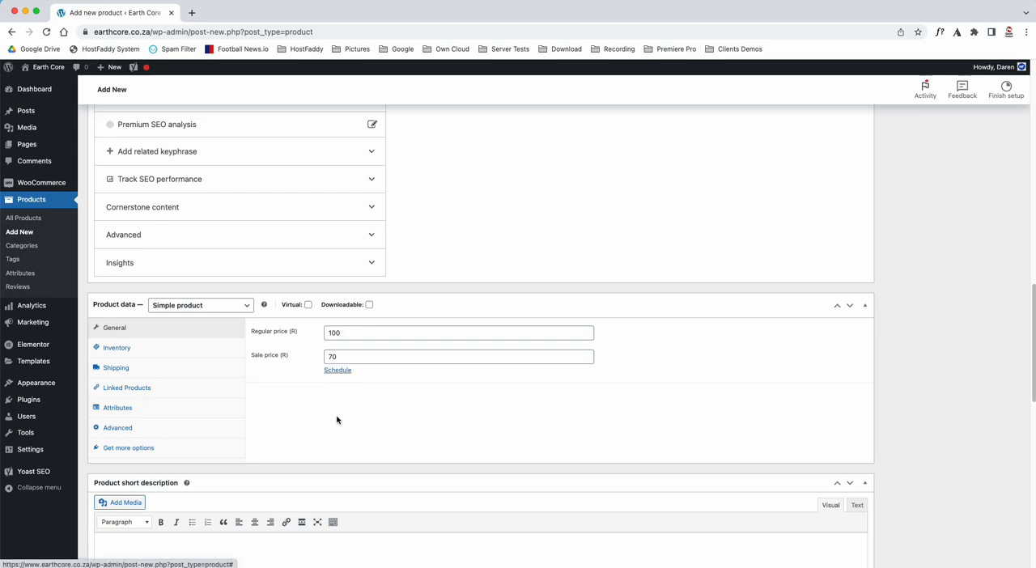
click(313, 359)
key(BackSpace)
click(310, 433)
Enter "This is the short description" as the product short description, correcting the misspelled last word
scroll(310, 432, down, 4)
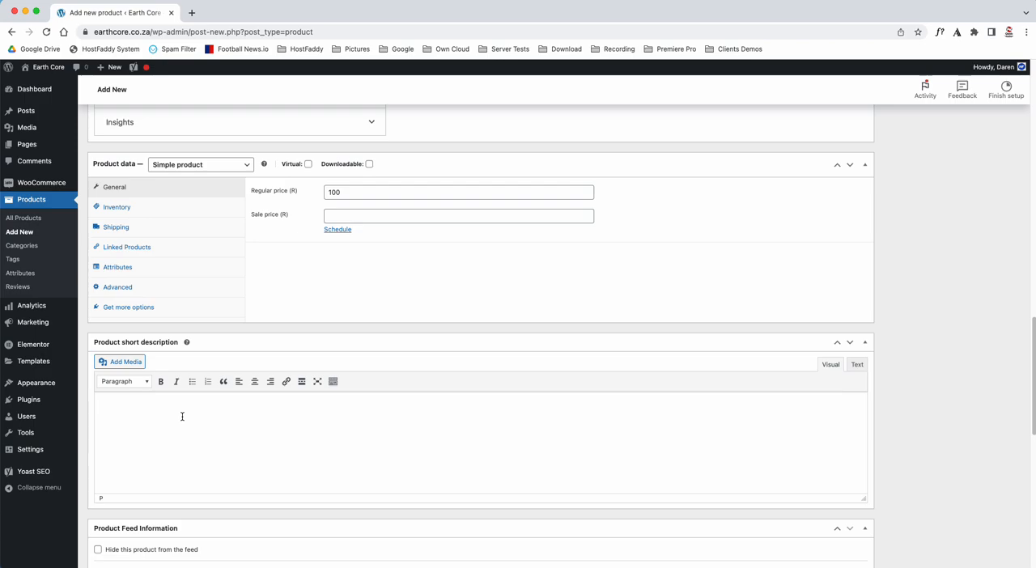
scroll(236, 356, up, 20)
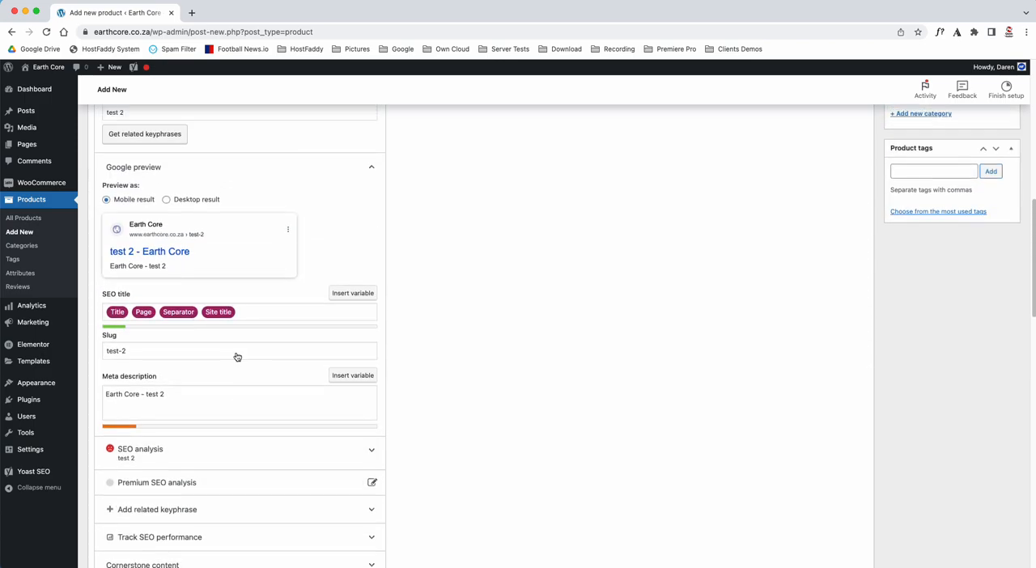
scroll(237, 353, down, 20)
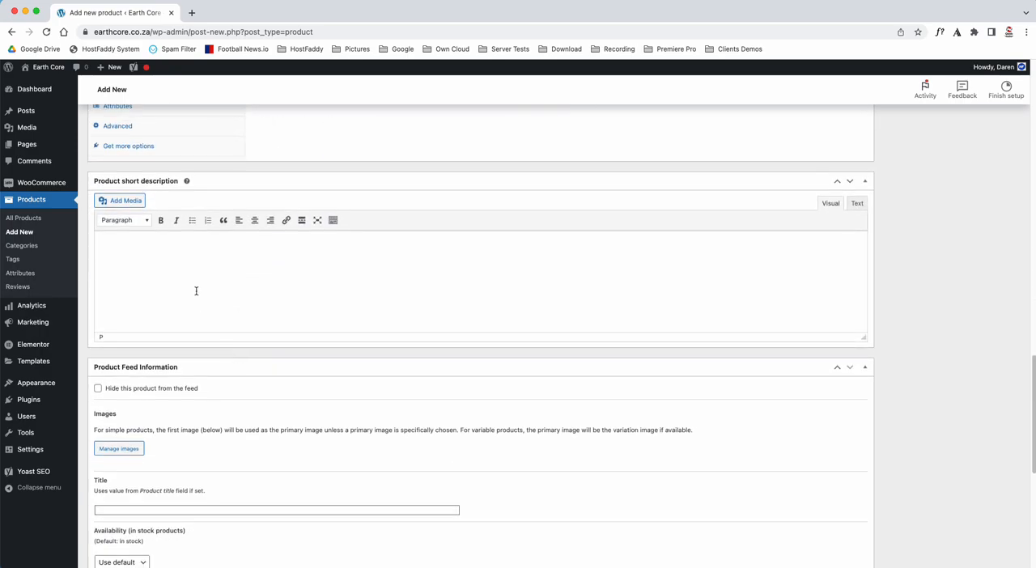
text(This is the short dewcription)
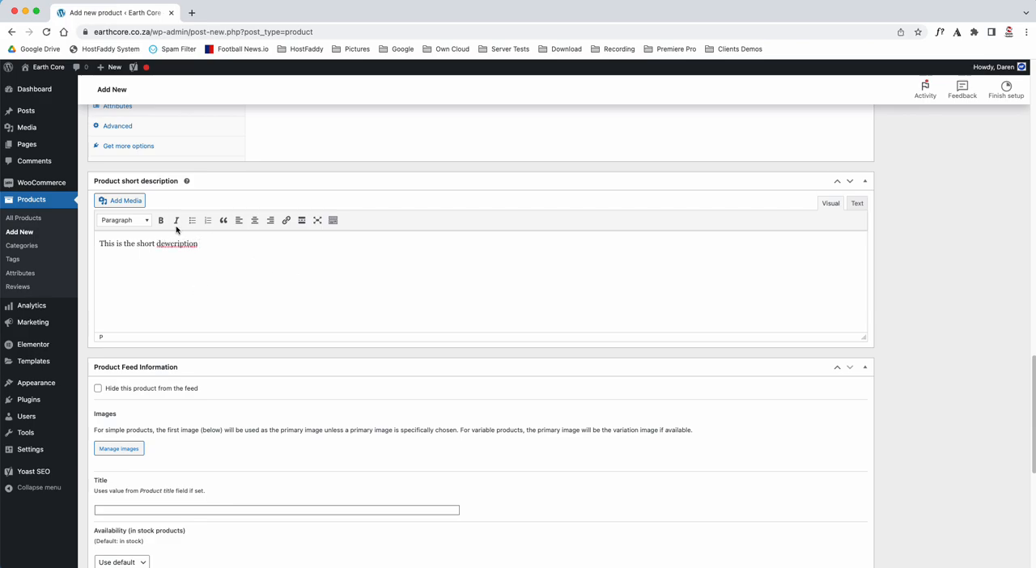
right_click(169, 243)
click(194, 252)
Open the image selection for the product image
scroll(304, 294, down, 5)
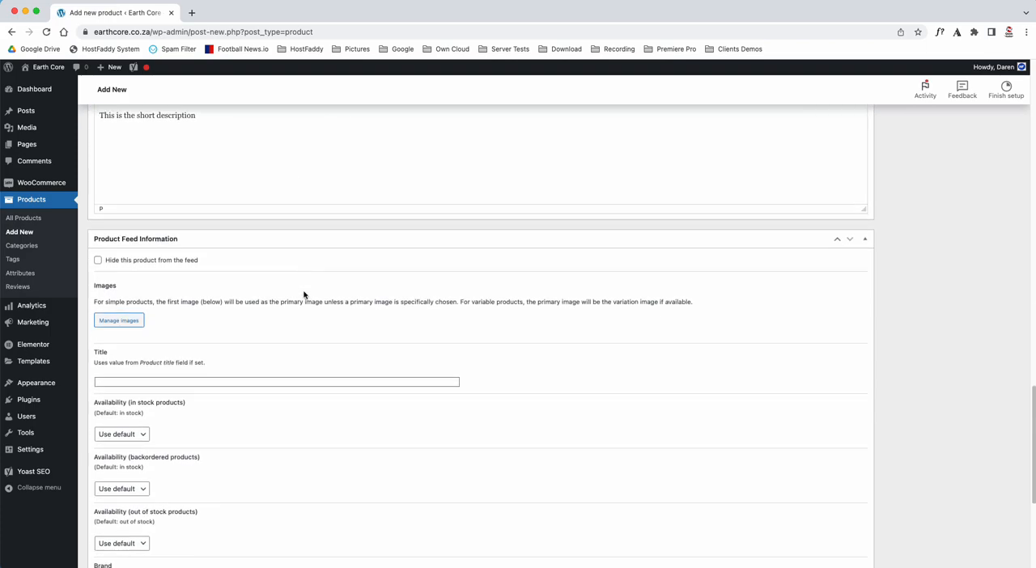
scroll(304, 294, up, 20)
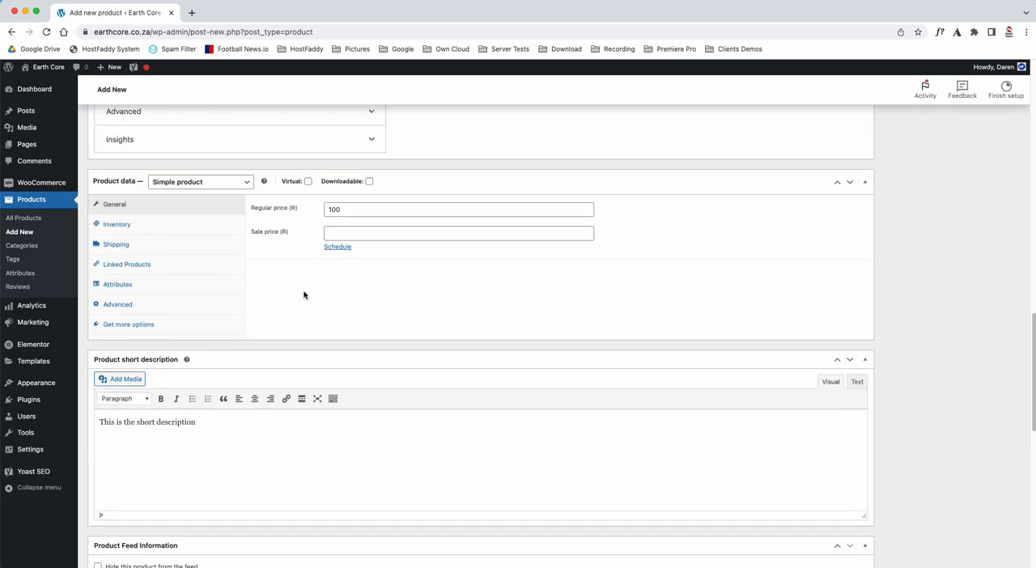
scroll(304, 293, up, 15)
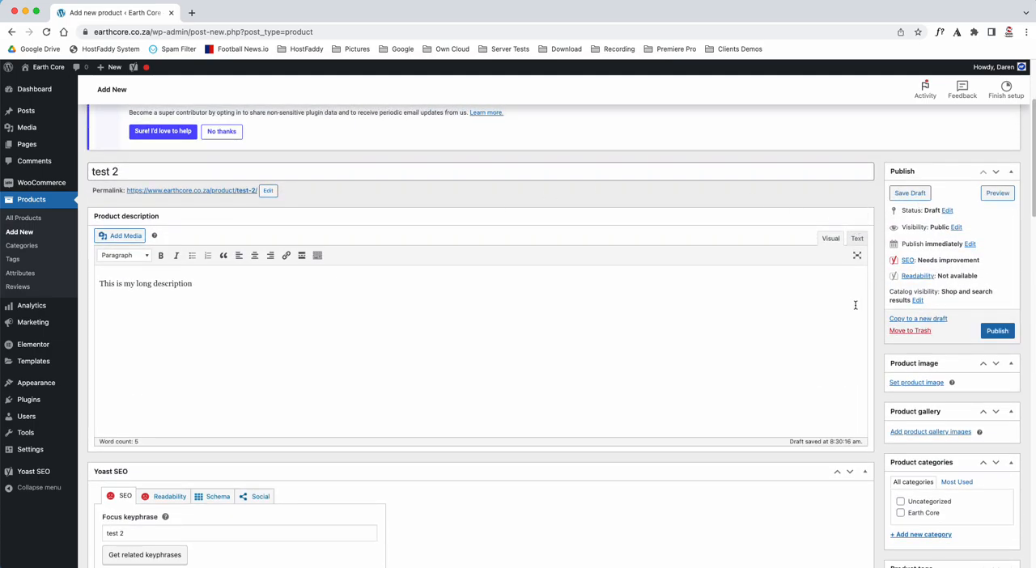
scroll(855, 302, down, 4)
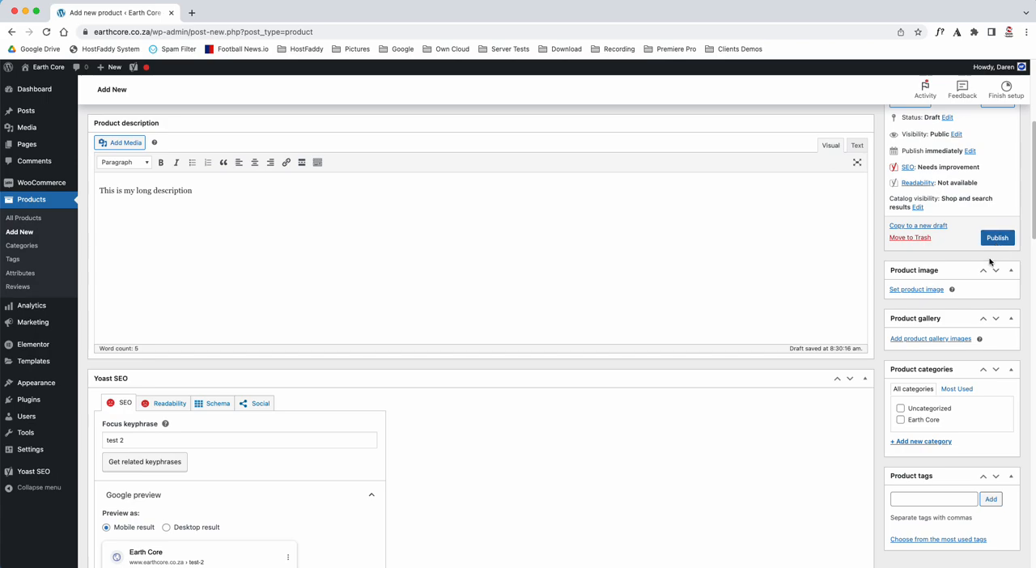
click(917, 290)
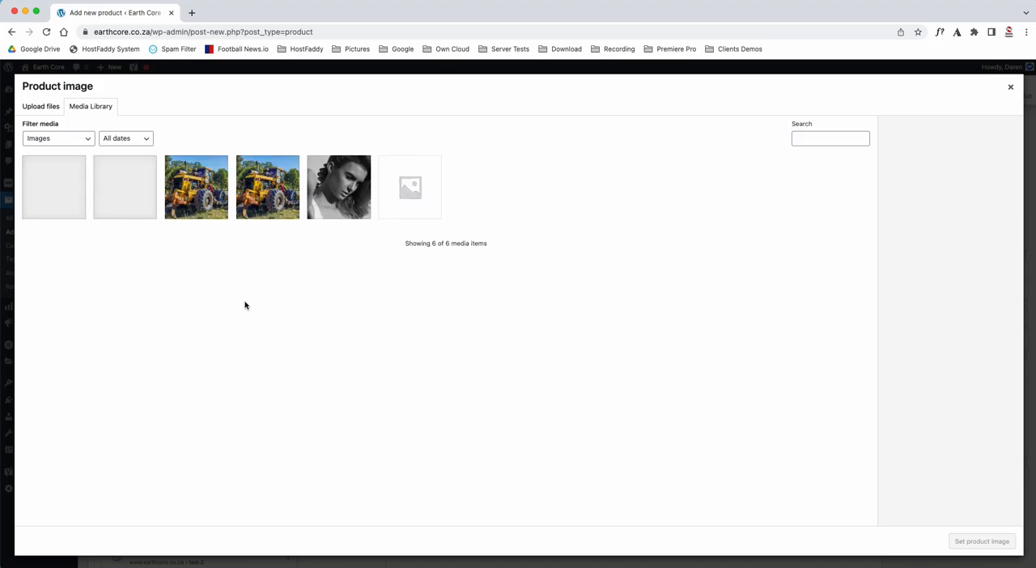
click(44, 107)
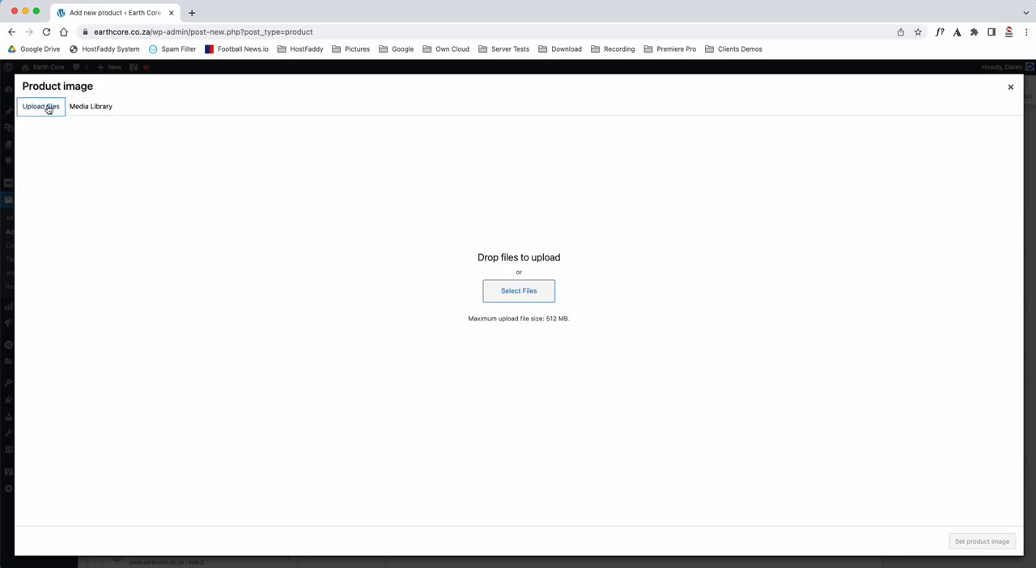
click(500, 291)
click(256, 138)
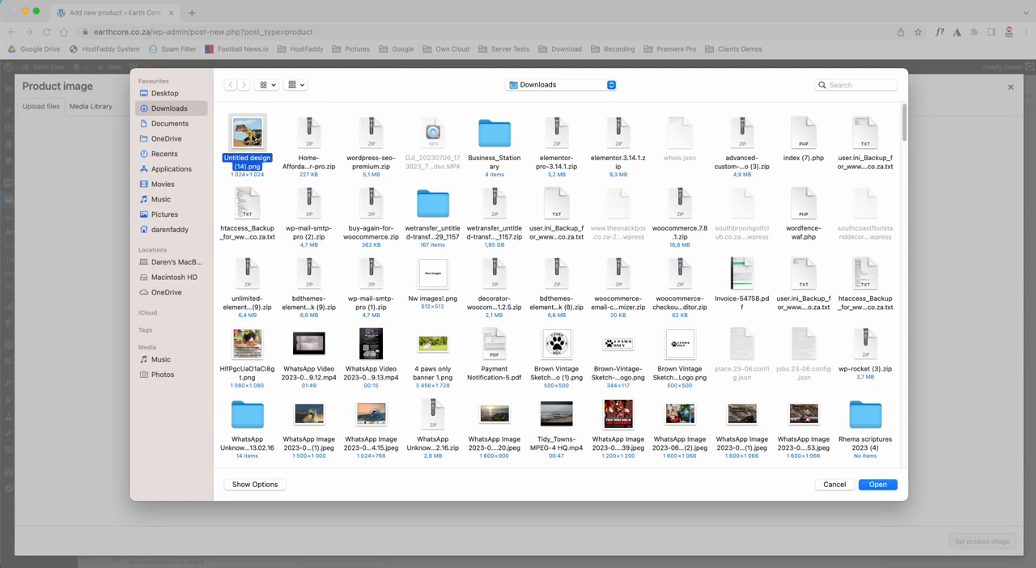
click(835, 486)
Set the yellow backhoe loader picture Untitled-design-14.png from the media library as the product image
click(91, 108)
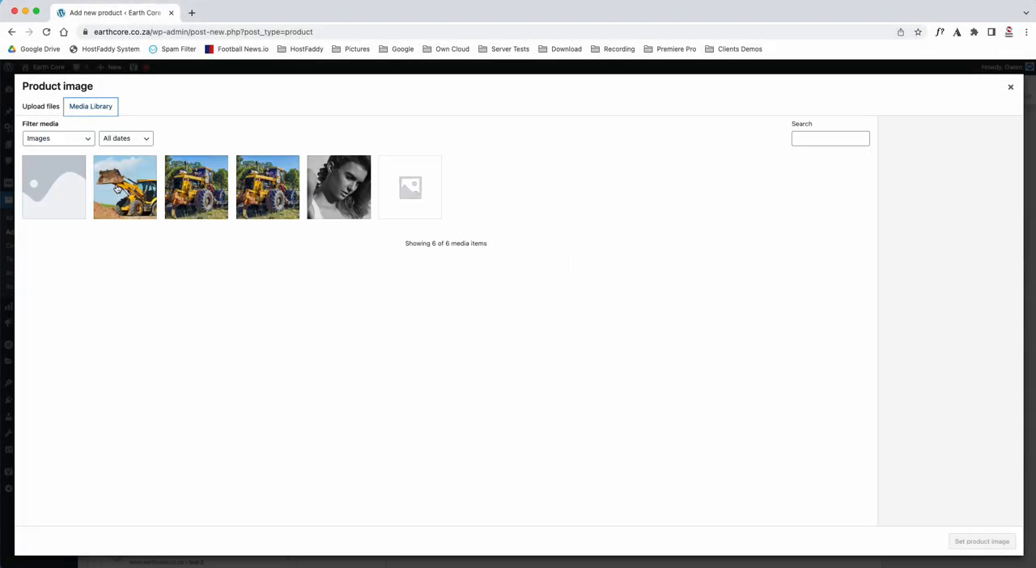
click(118, 190)
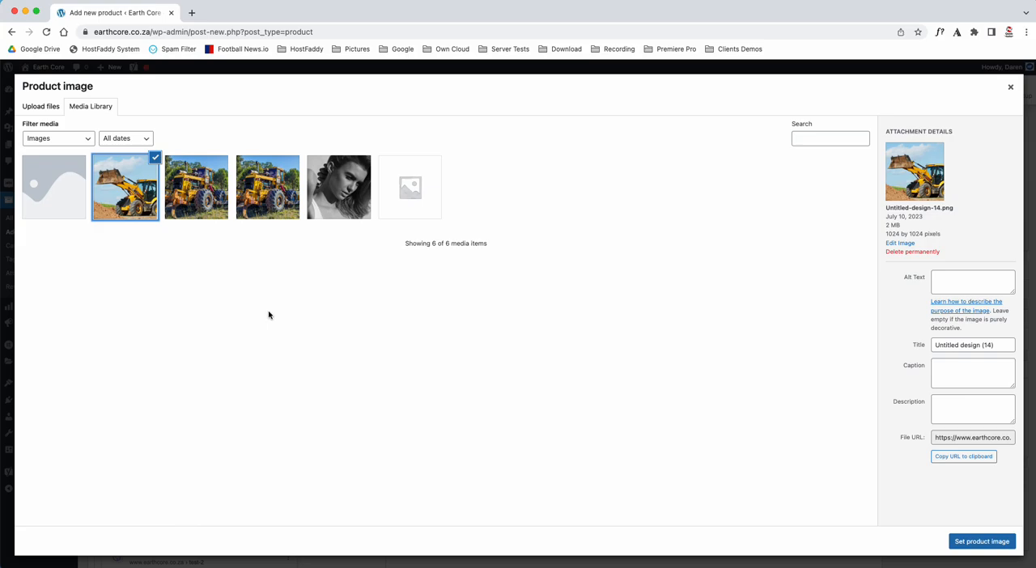
click(981, 542)
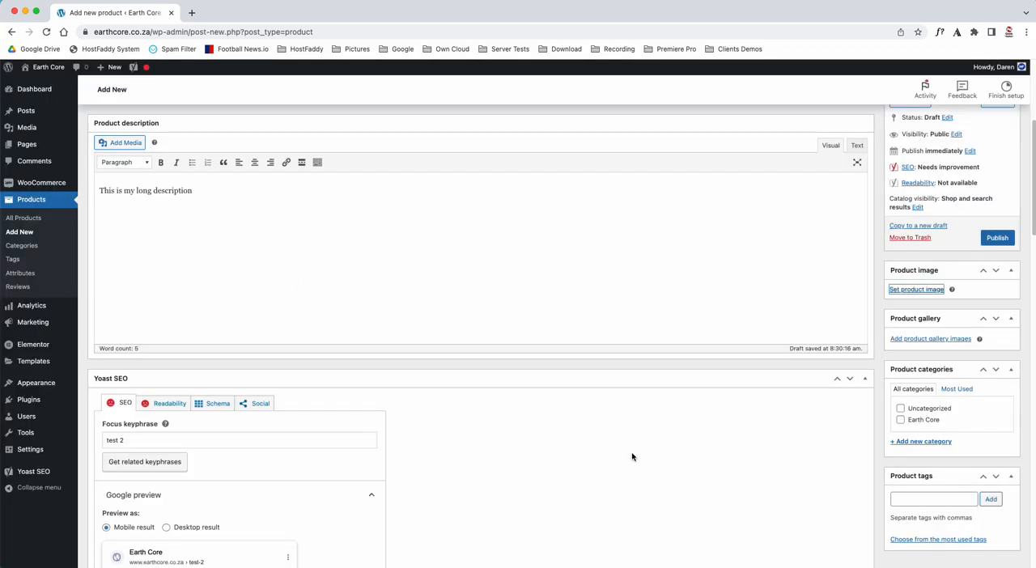
Add the tractor picture Untitled-design.png to the product gallery, and remove it from the gallery again
scroll(819, 386, down, 2)
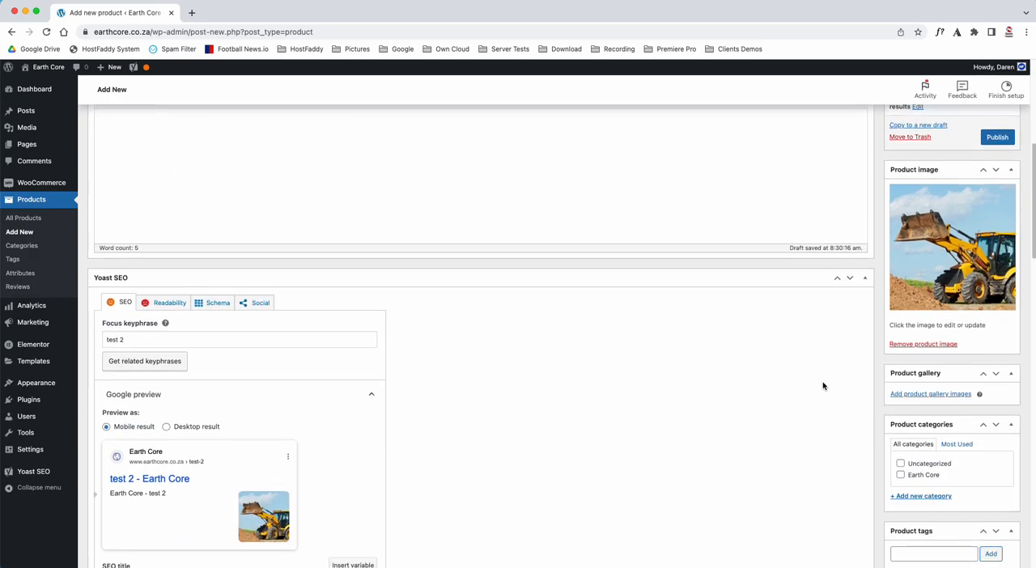
click(923, 395)
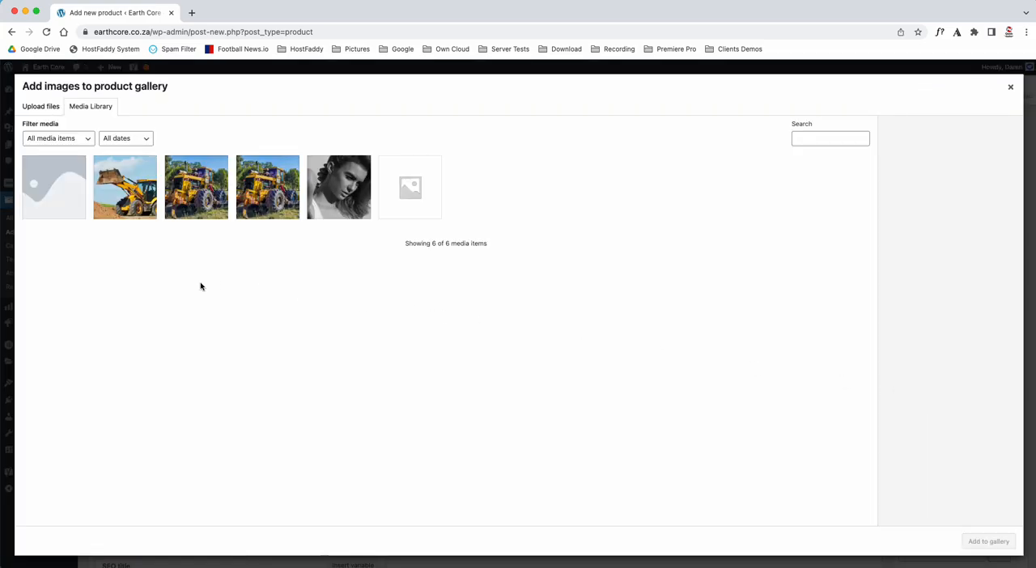
click(189, 206)
click(250, 206)
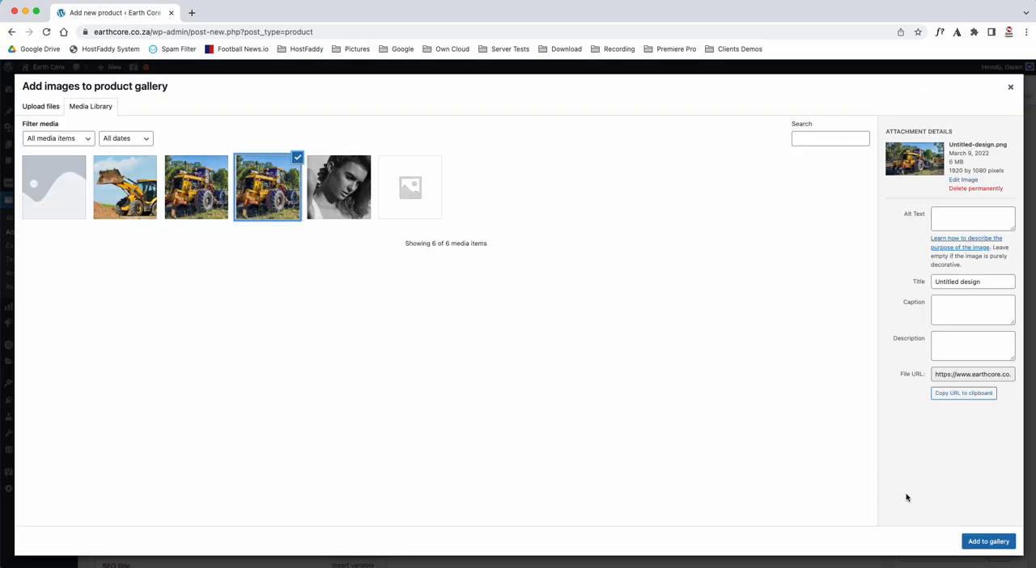
click(979, 543)
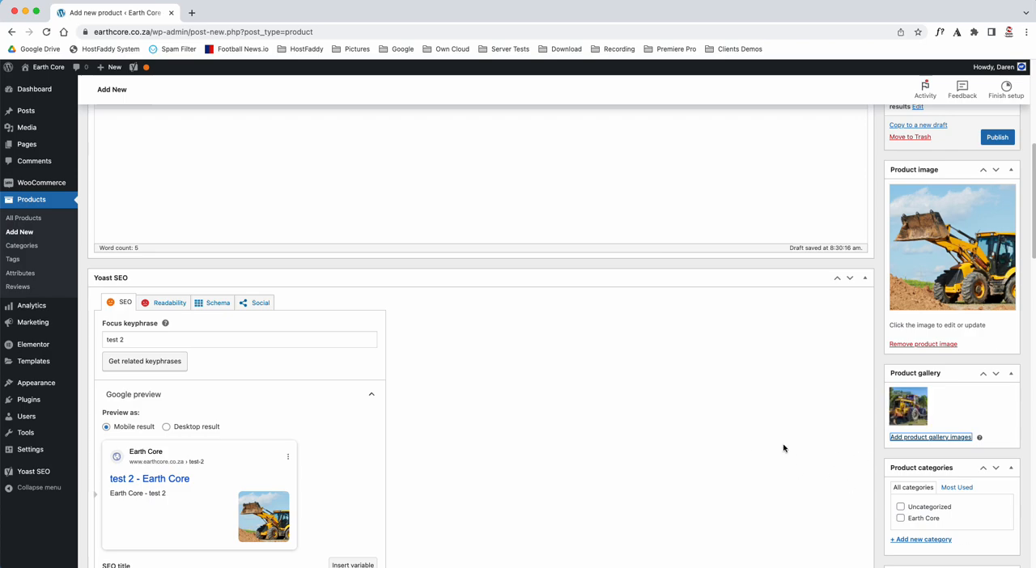
click(926, 392)
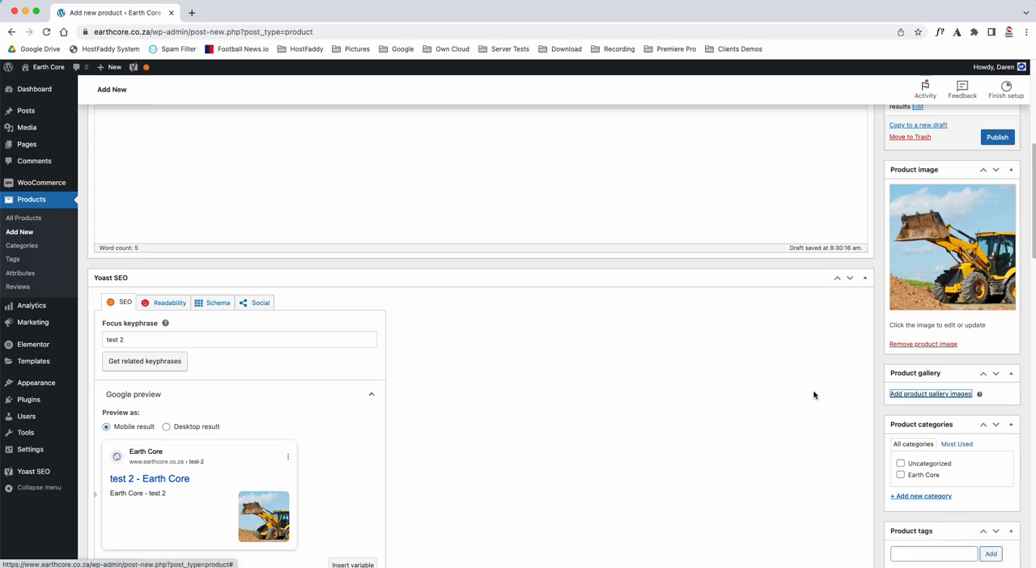
Create a new product category named TLB without a parent, and unassign it from the product
scroll(814, 394, down, 3)
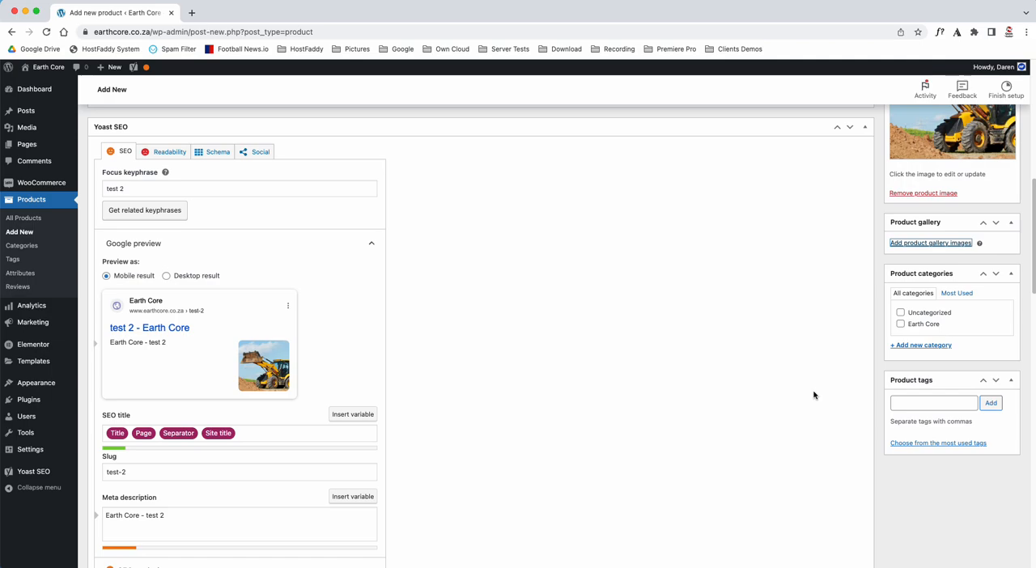
click(912, 346)
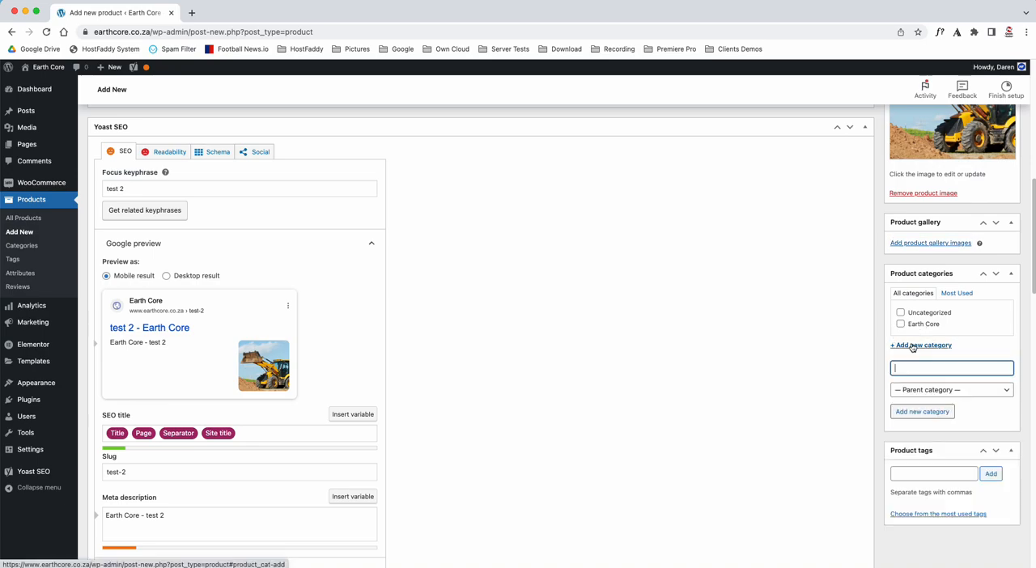
text(TLB)
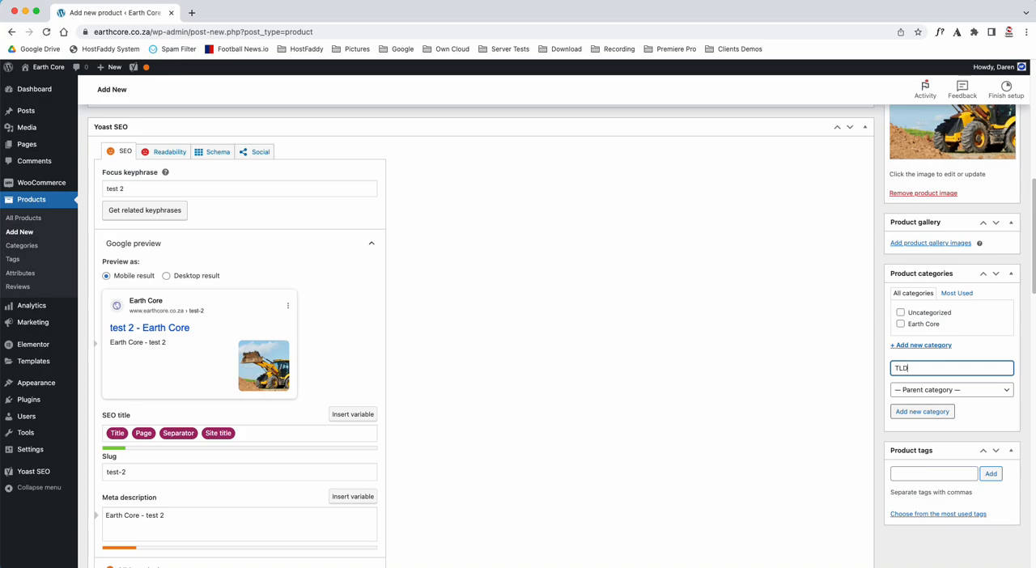
click(927, 414)
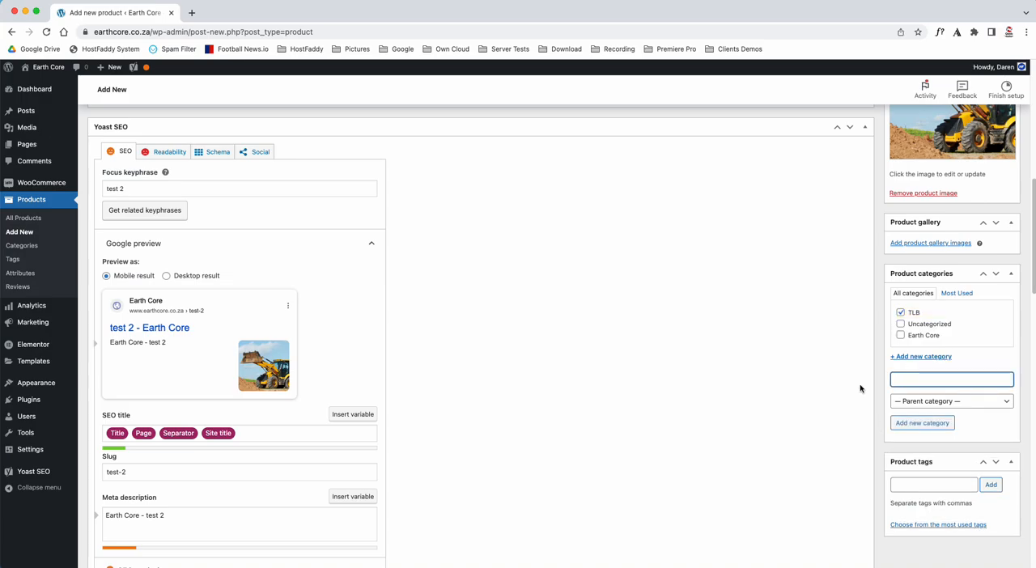
click(902, 313)
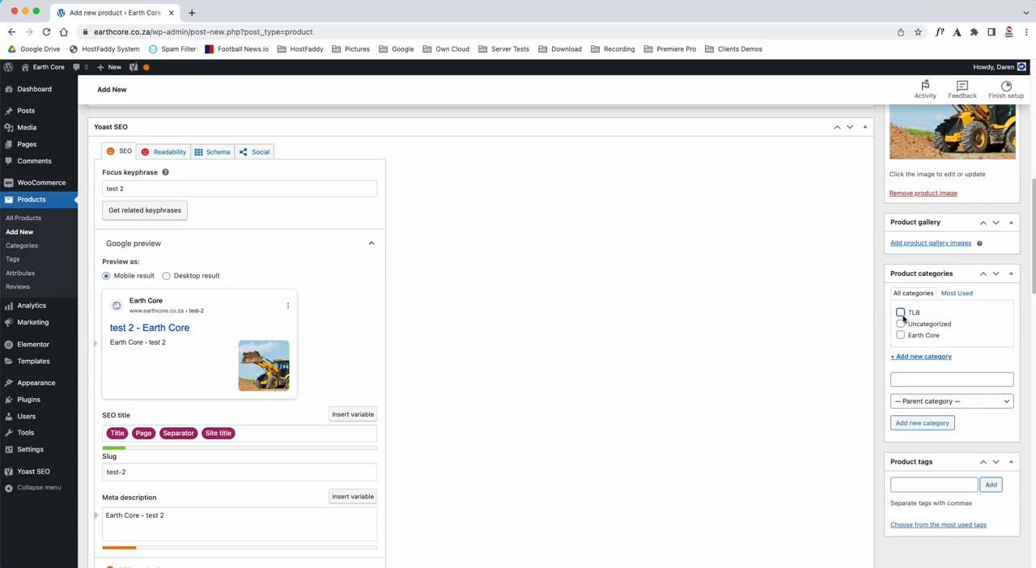
Create a product category named Front Bin with TLB as its parent category
click(909, 379)
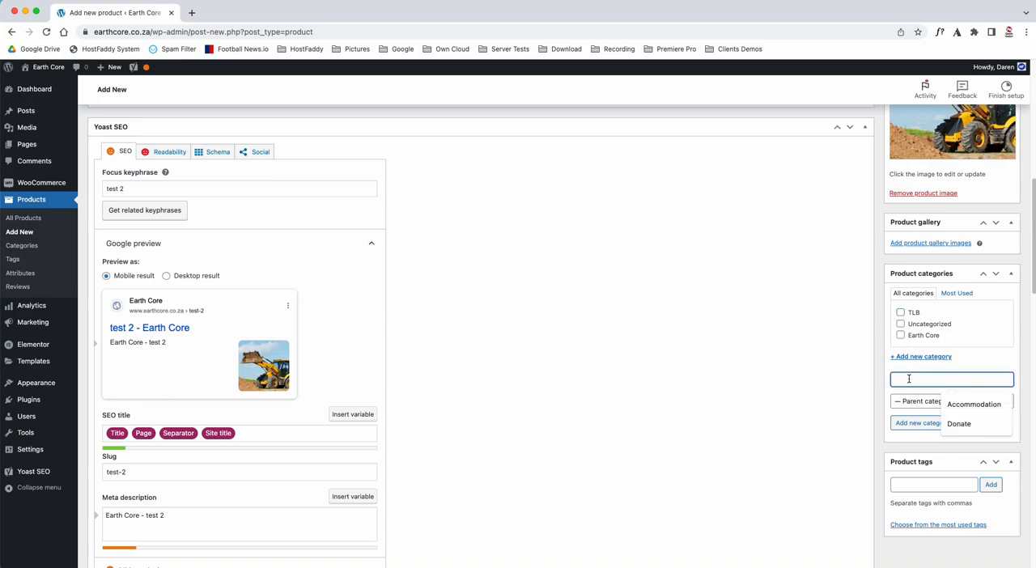
text(Front)
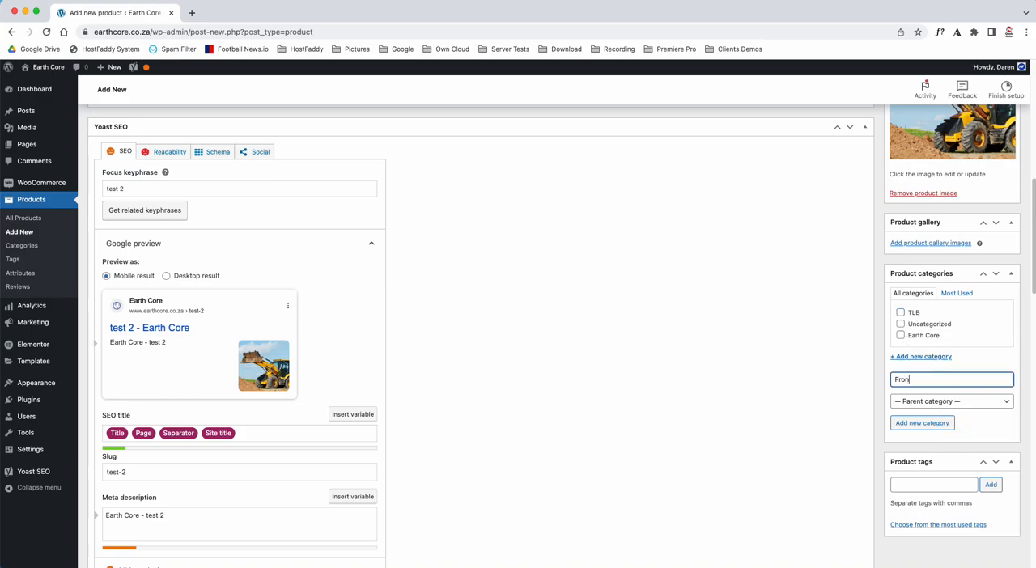
text( Bing)
click(931, 402)
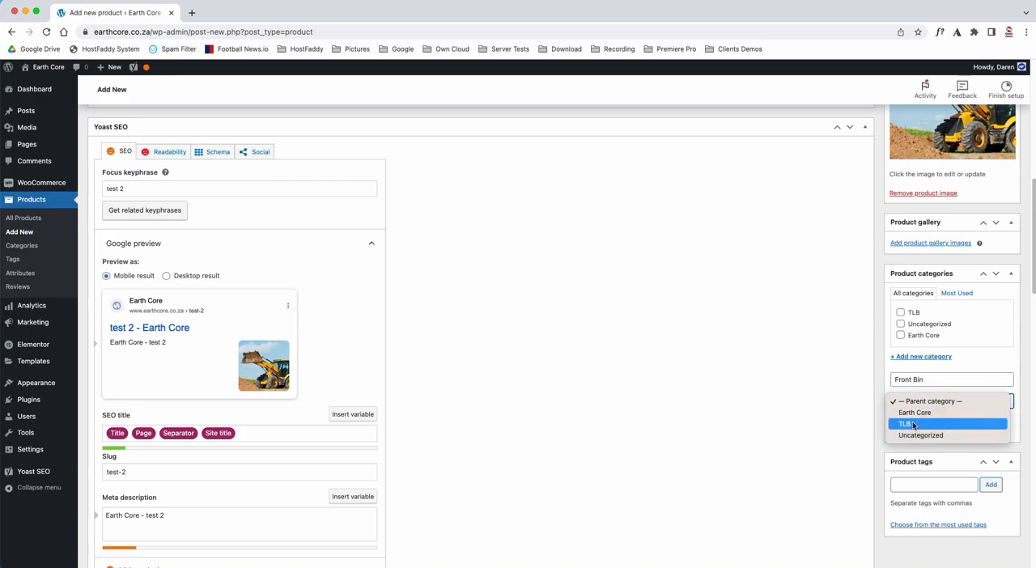
click(914, 424)
click(932, 427)
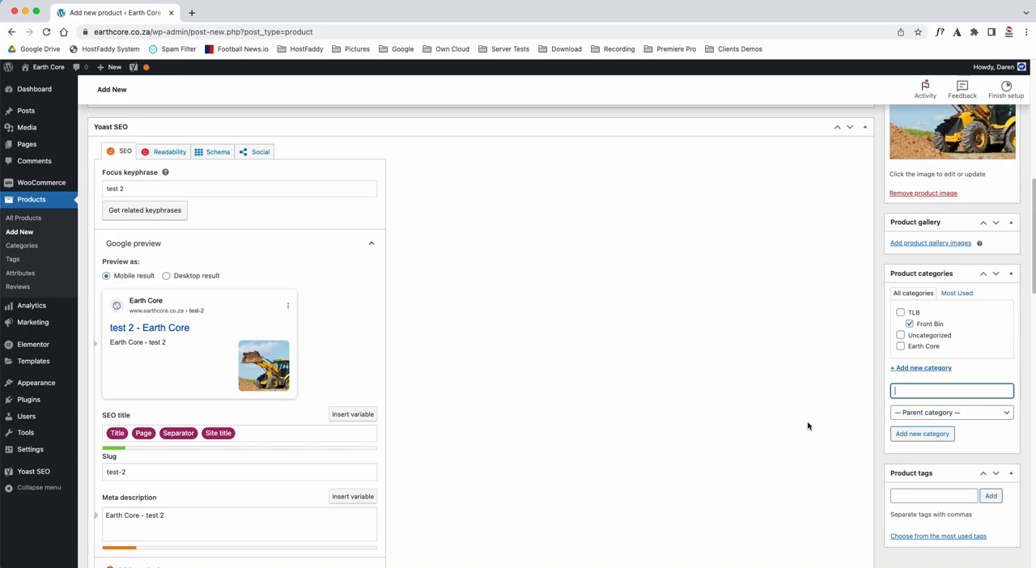
Add the three product tags Earth Core, TLB and Front Bin, separated by commas
scroll(807, 425, down, 3)
scroll(808, 425, down, 1)
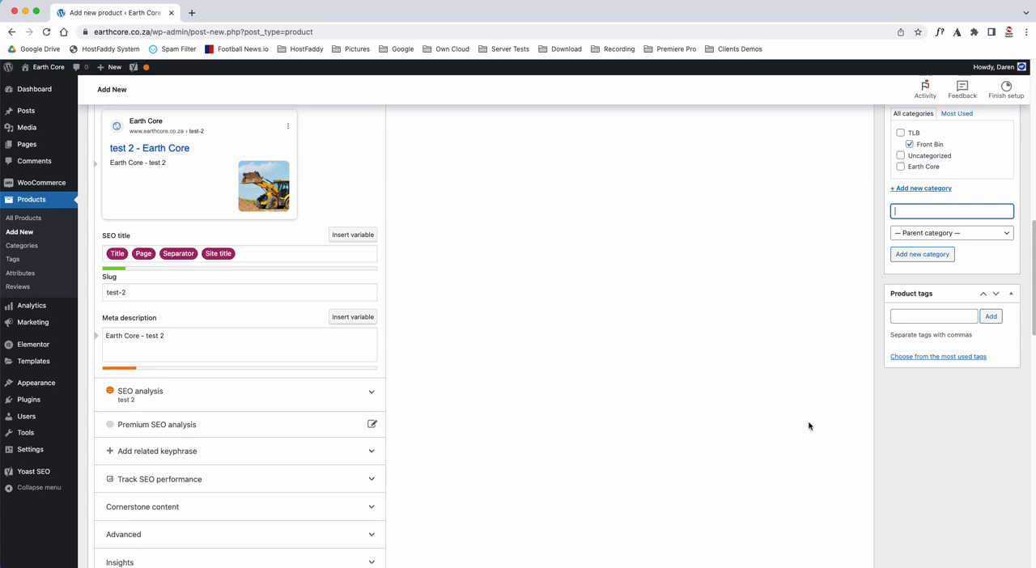
click(915, 315)
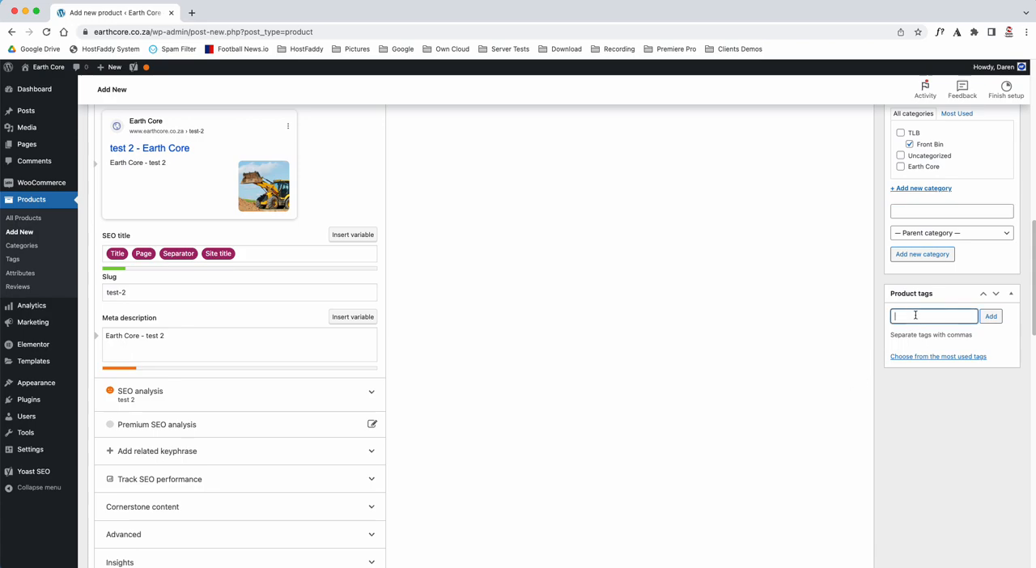
scroll(289, 238, up, 4)
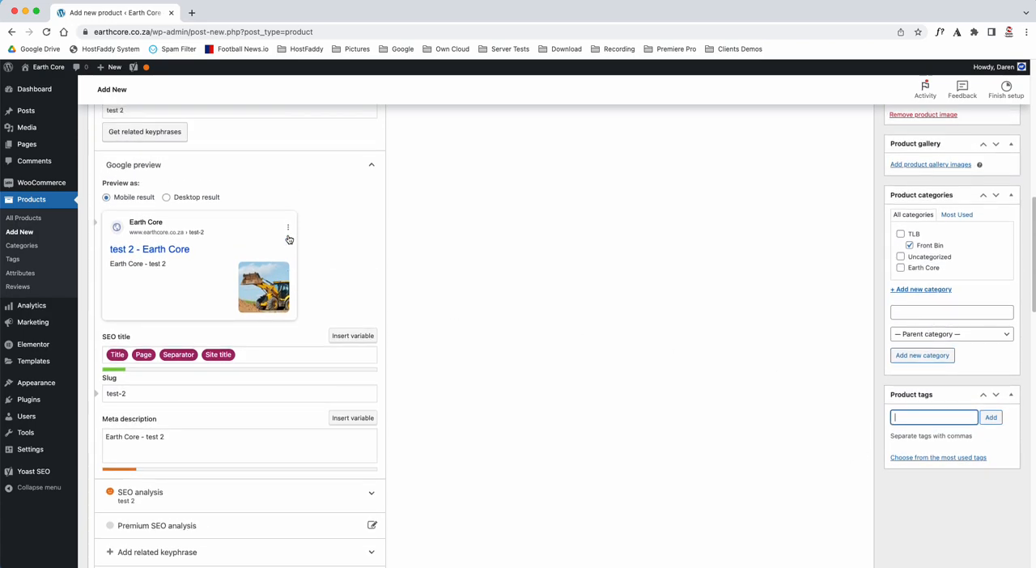
scroll(553, 309, down, 2)
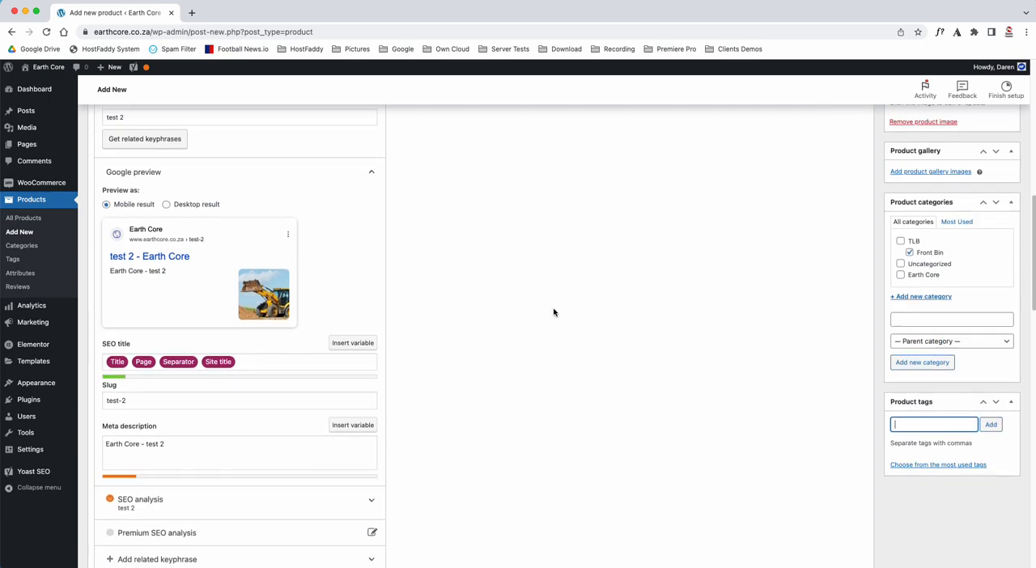
click(930, 414)
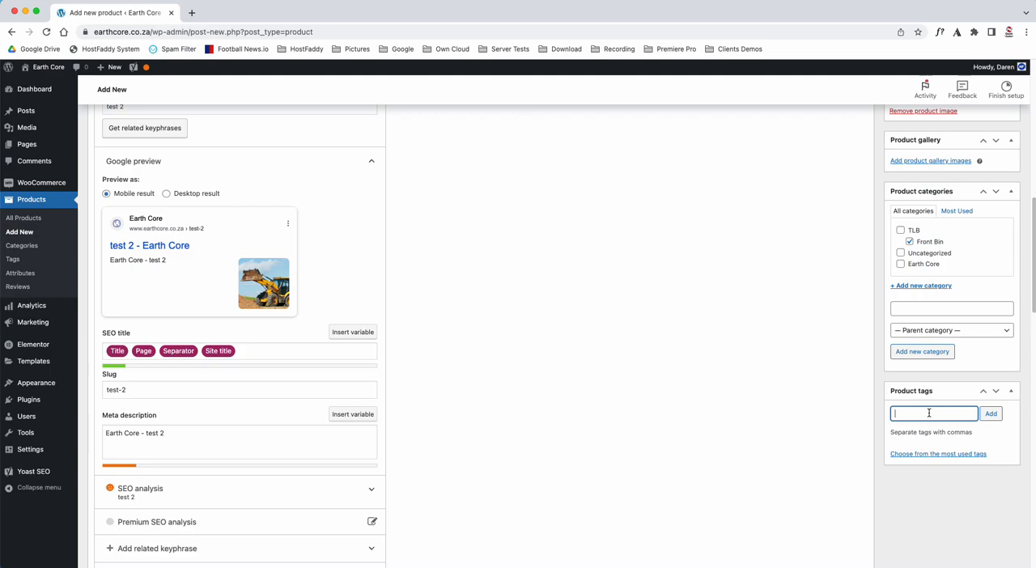
text(Earth Core, TLB)
text(, Front Bin)
key(Return)
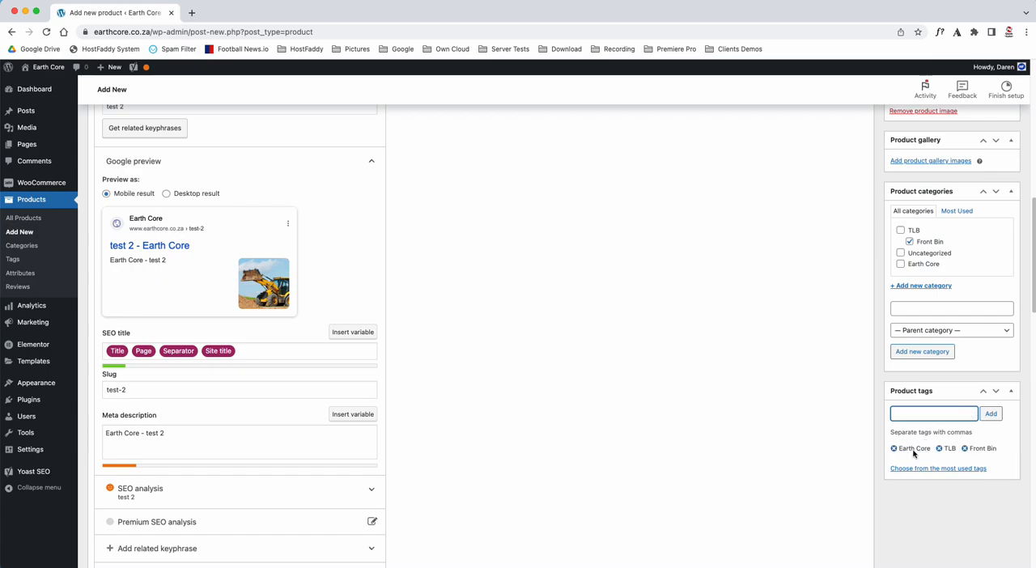
Add the tag "Earth Core TLB Front Bin" without commas, and remove that combined tag again
text(Earth Core TLB Front Bin)
key(Return)
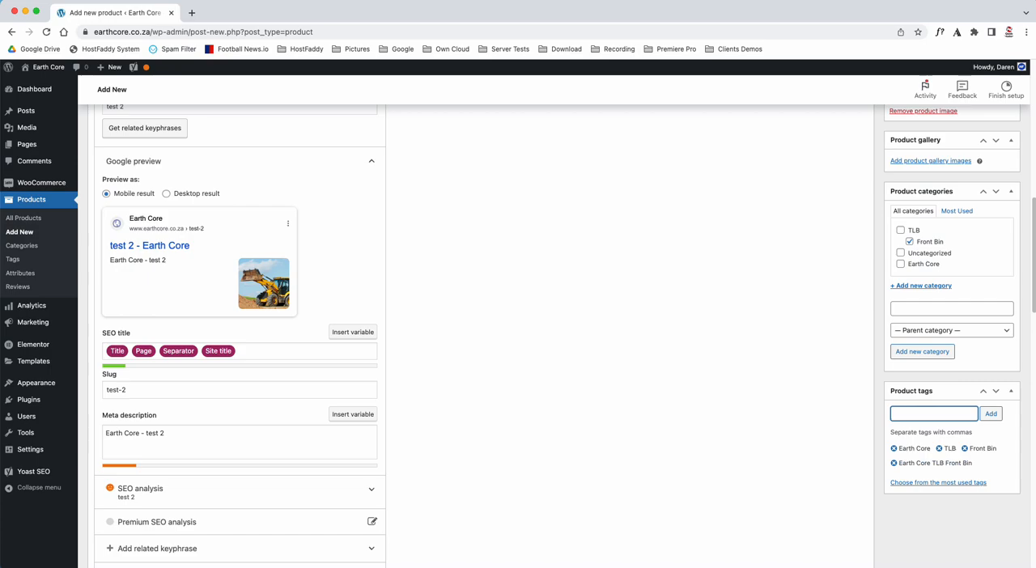
click(894, 463)
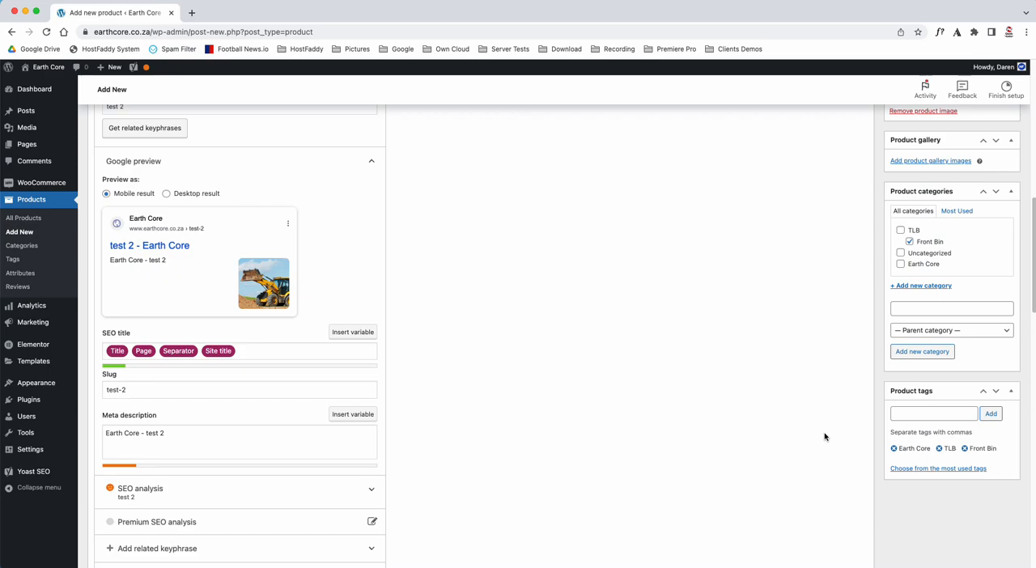
Publish the product and open its store page in a new browser tab
scroll(825, 437, up, 5)
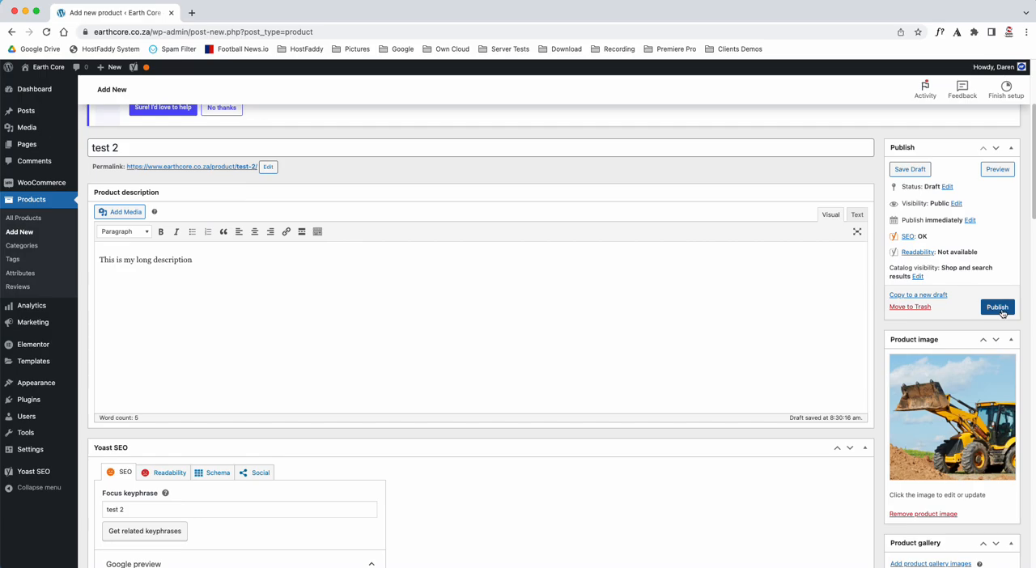
click(1001, 310)
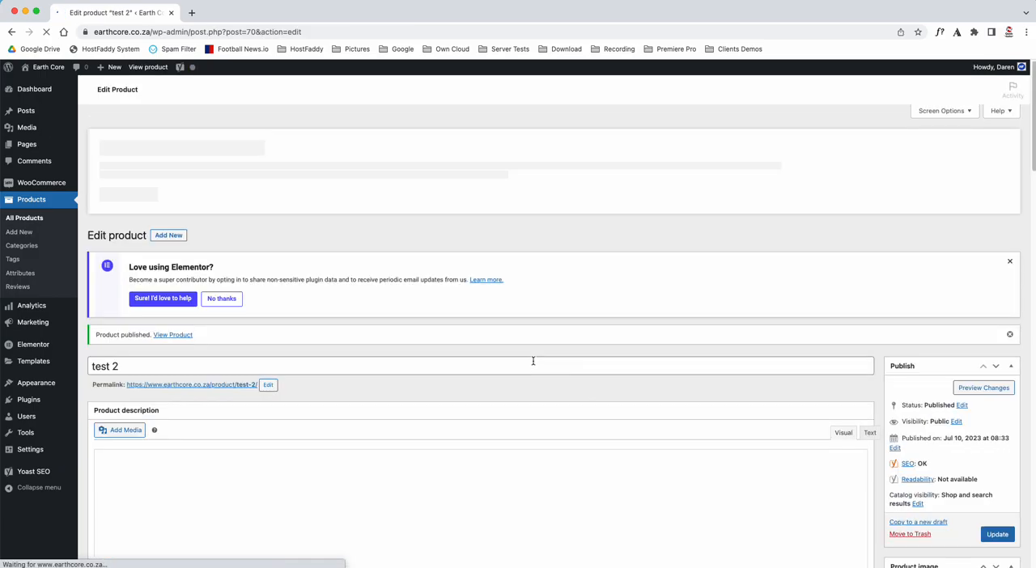
right_click(166, 334)
click(134, 331)
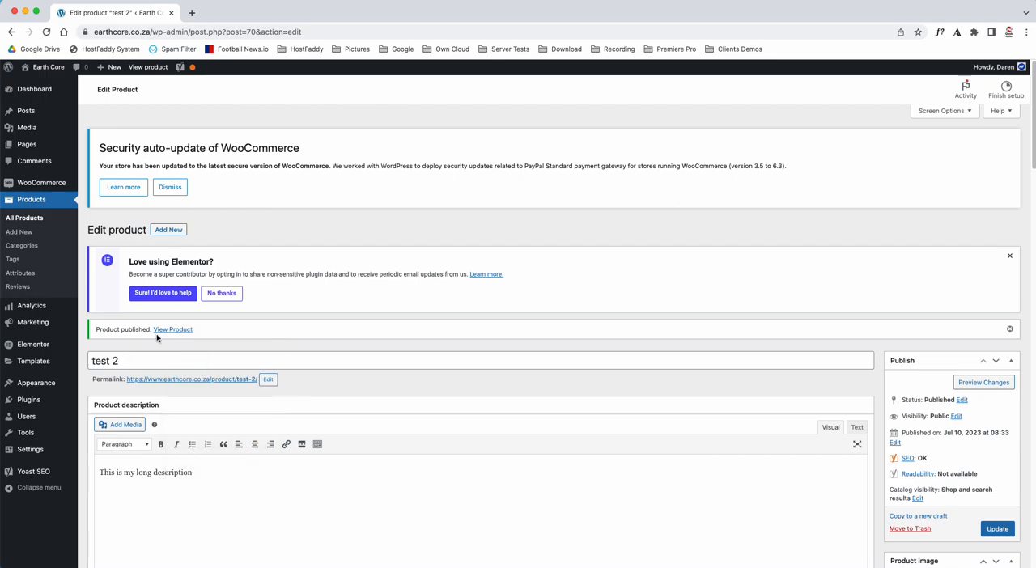
right_click(173, 331)
click(178, 335)
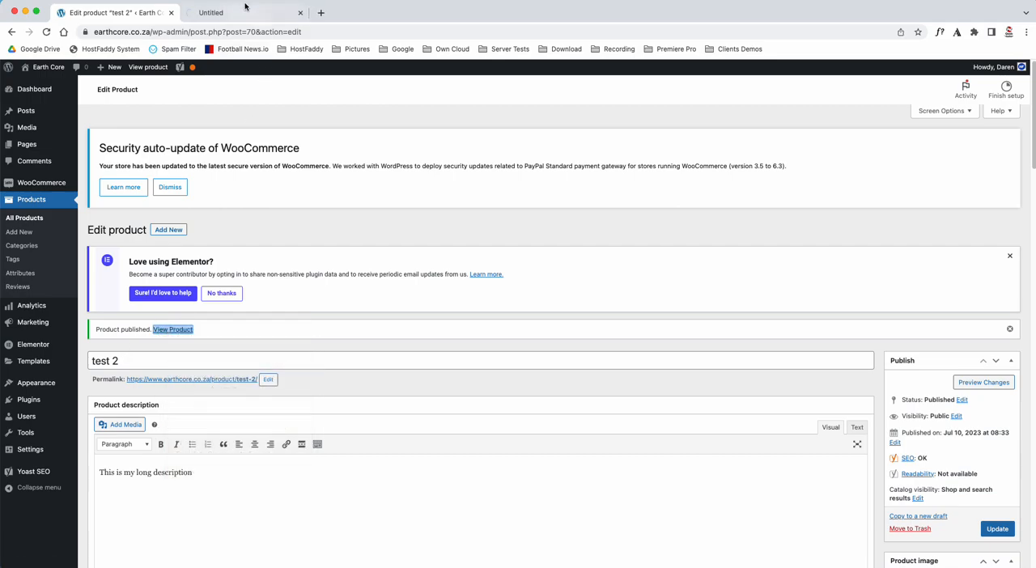
click(271, 12)
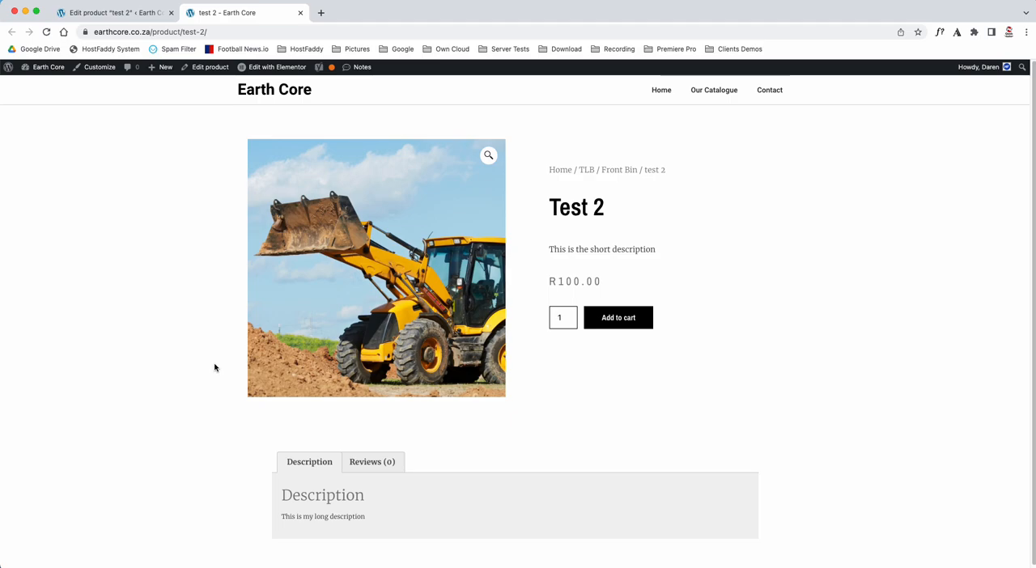
Examine the short description, long description and reviews section on the product's store page
triple_click(547, 248)
drag(280, 516, 413, 521)
click(389, 462)
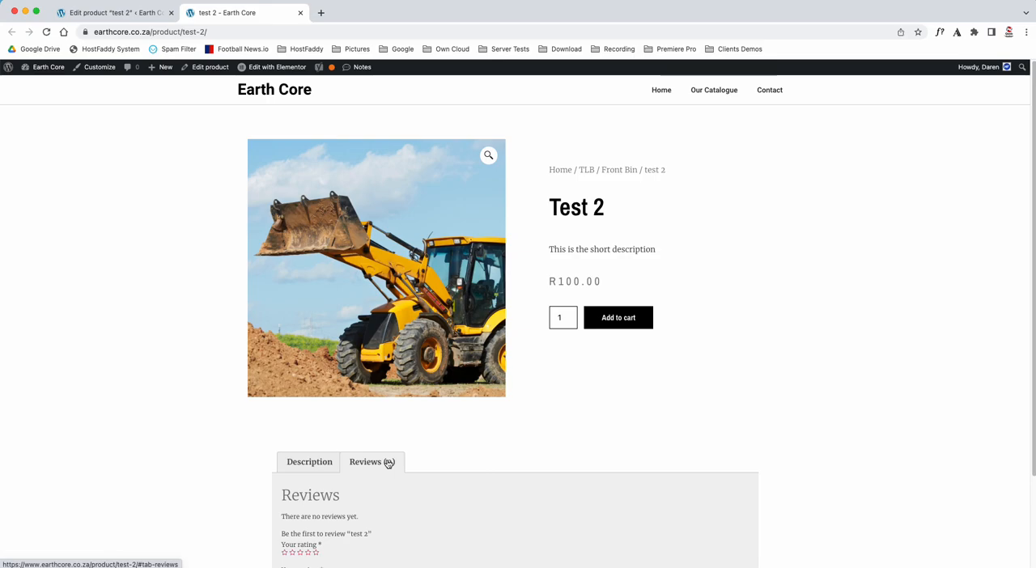
click(322, 463)
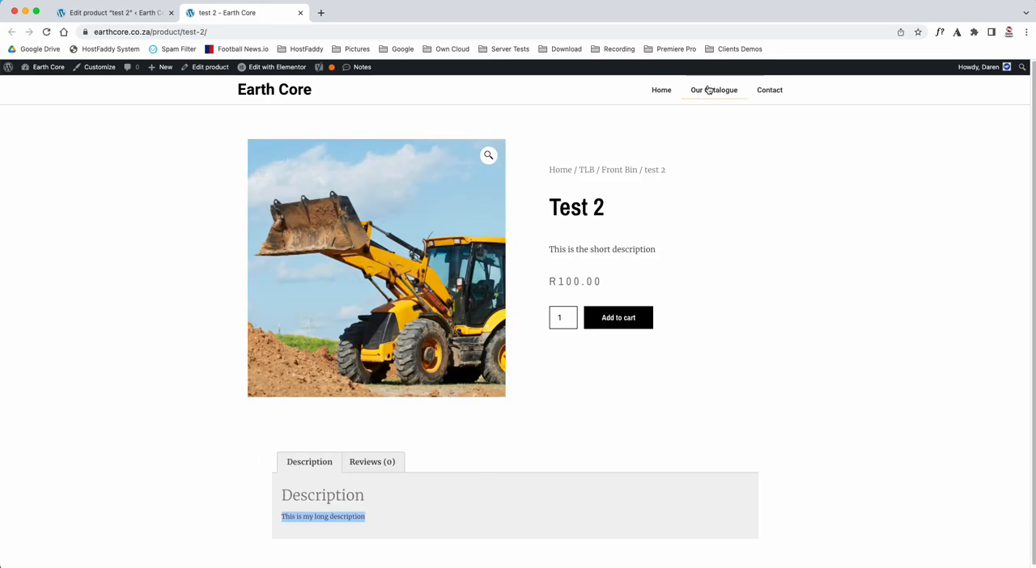
Back in the product editor, set the shipping dimensions to length 100, width 50 and height 90 cm
click(132, 13)
scroll(278, 289, down, 5)
scroll(278, 289, down, 12)
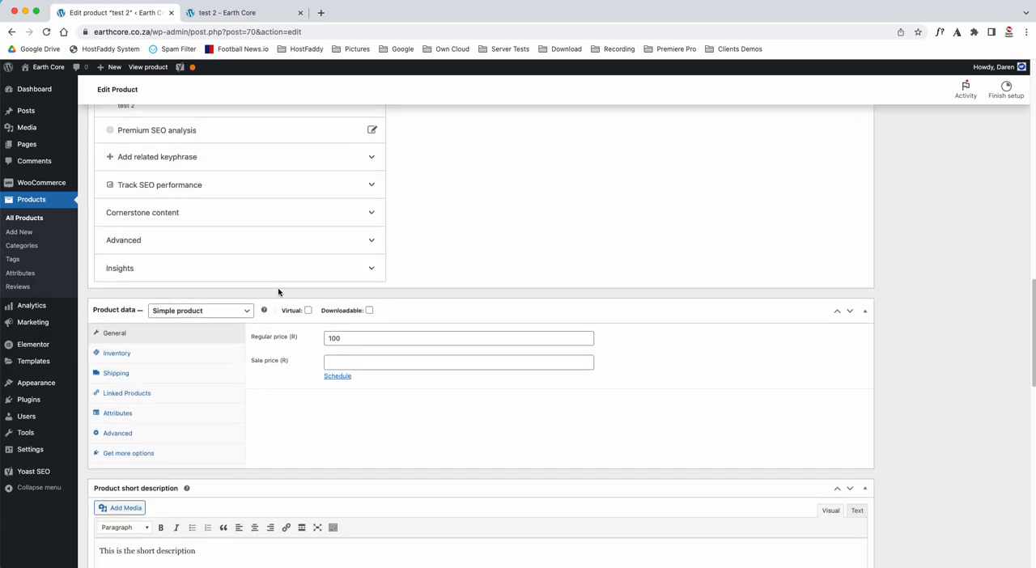
click(126, 377)
click(339, 365)
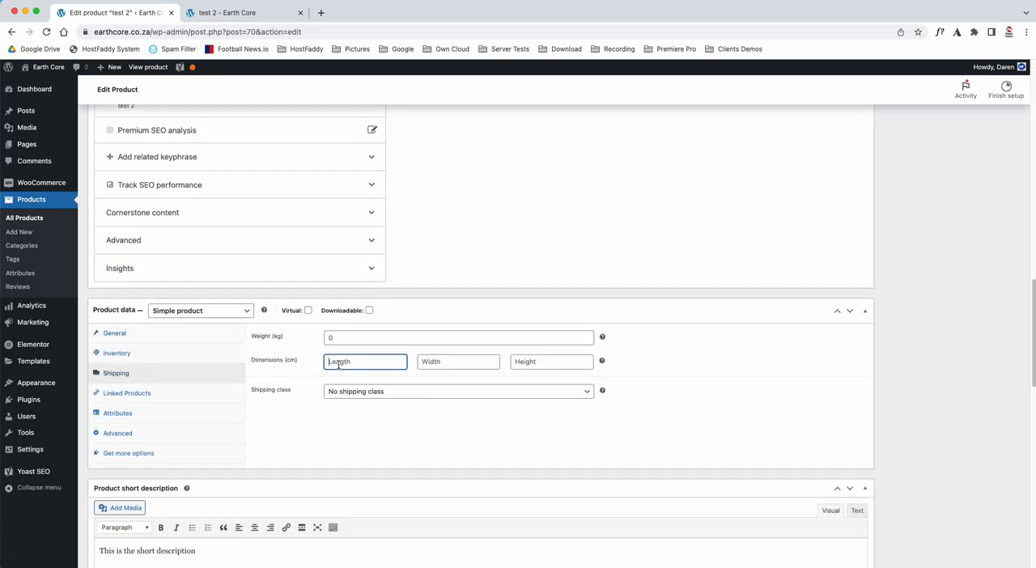
text(100)
click(440, 365)
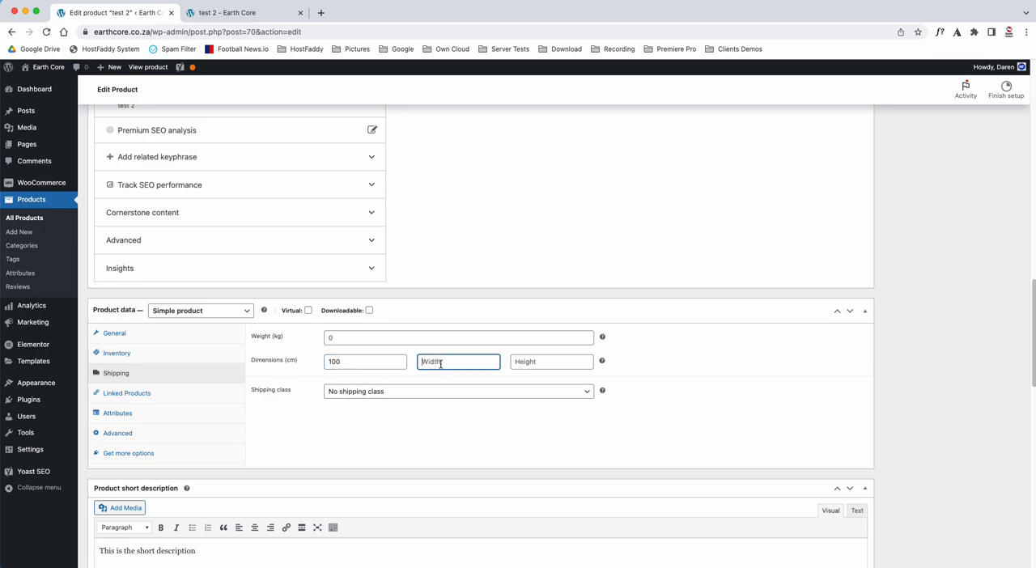
text(50)
click(546, 364)
text(90)
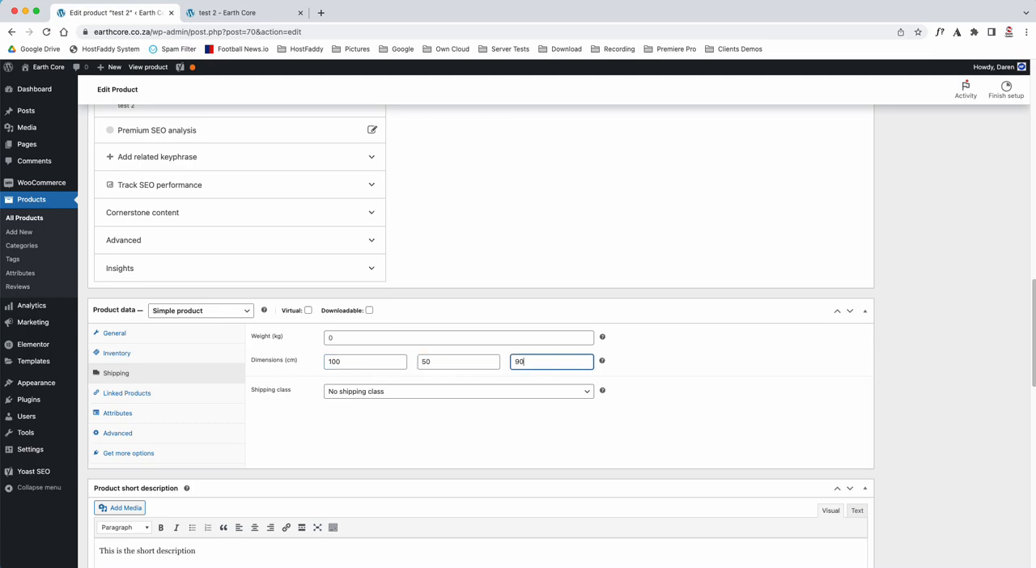
Set the product's shipping weight to 90 kg and update the published product
click(419, 339)
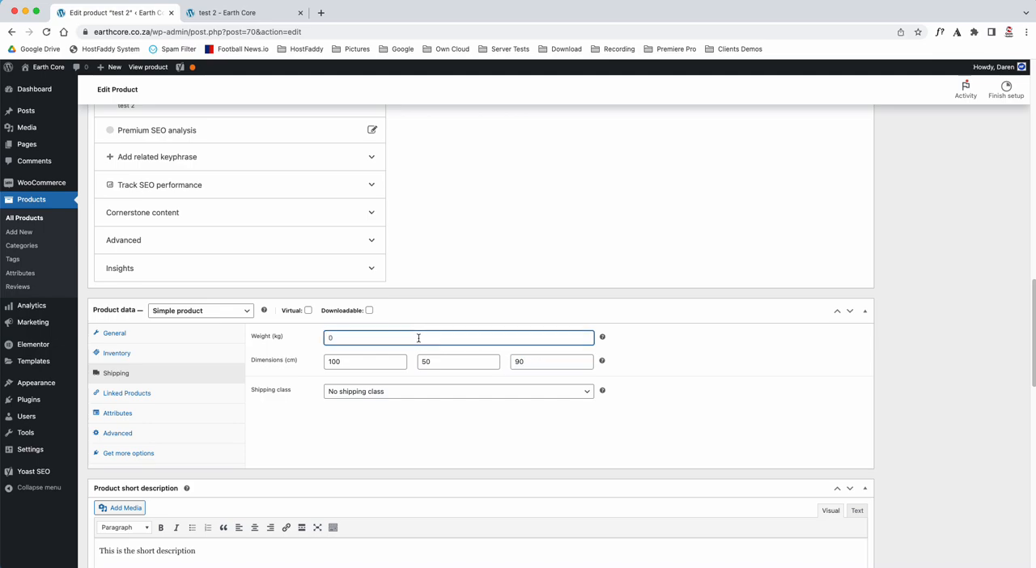
text(30)
key(BackSpace)
key(BackSpace)
text(90)
scroll(782, 343, up, 15)
click(997, 285)
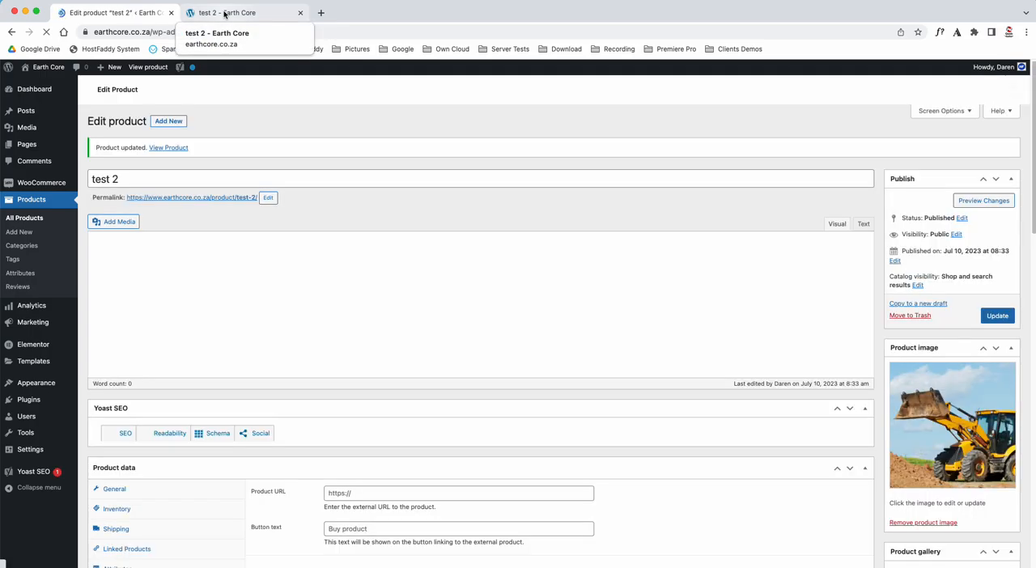
Reload the product's store page and examine the weight and dimensions in its additional information
click(225, 13)
key(super+r)
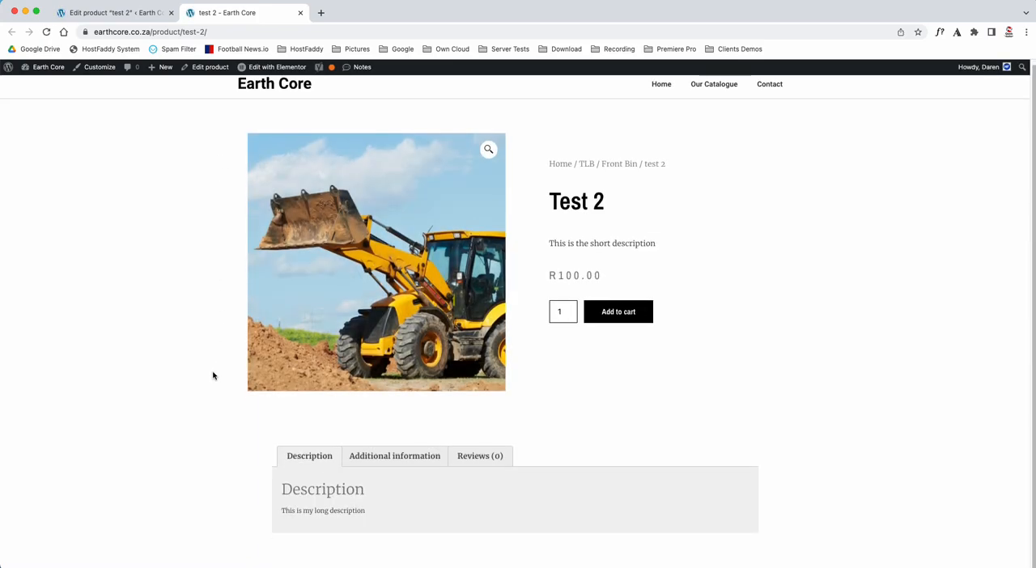
click(406, 464)
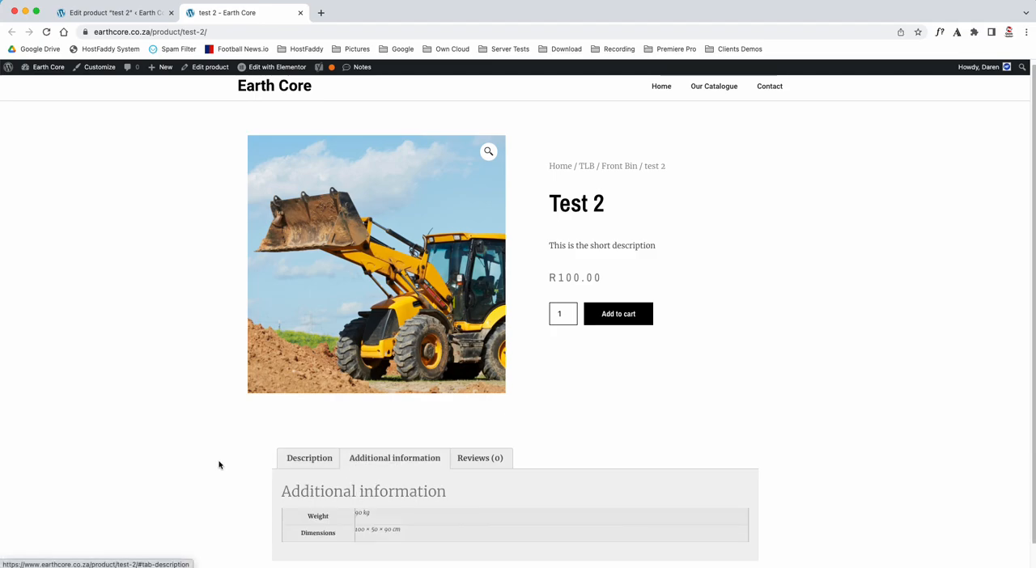
scroll(219, 465, down, 1)
drag(354, 485, 396, 488)
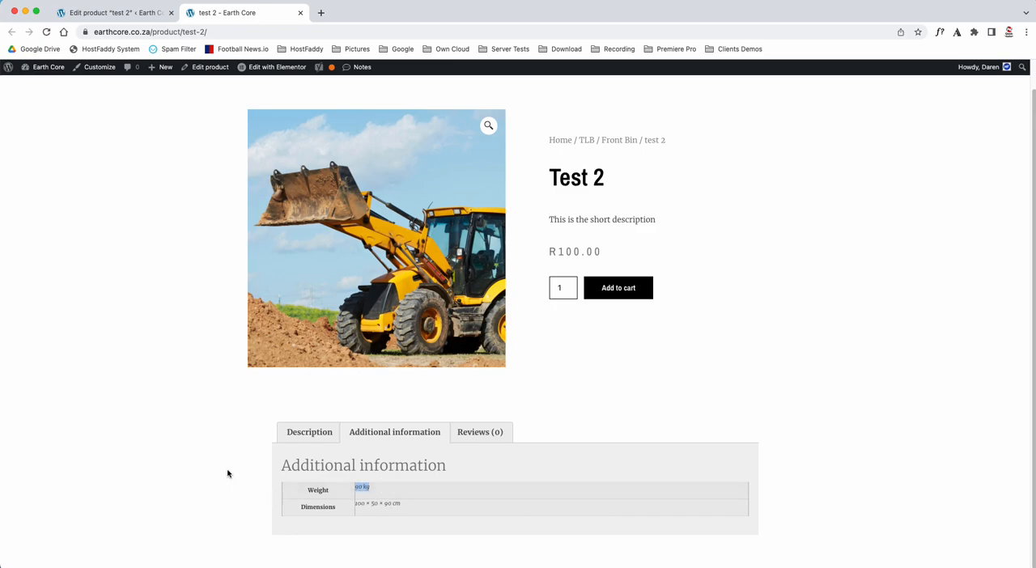
scroll(373, 395, up, 1)
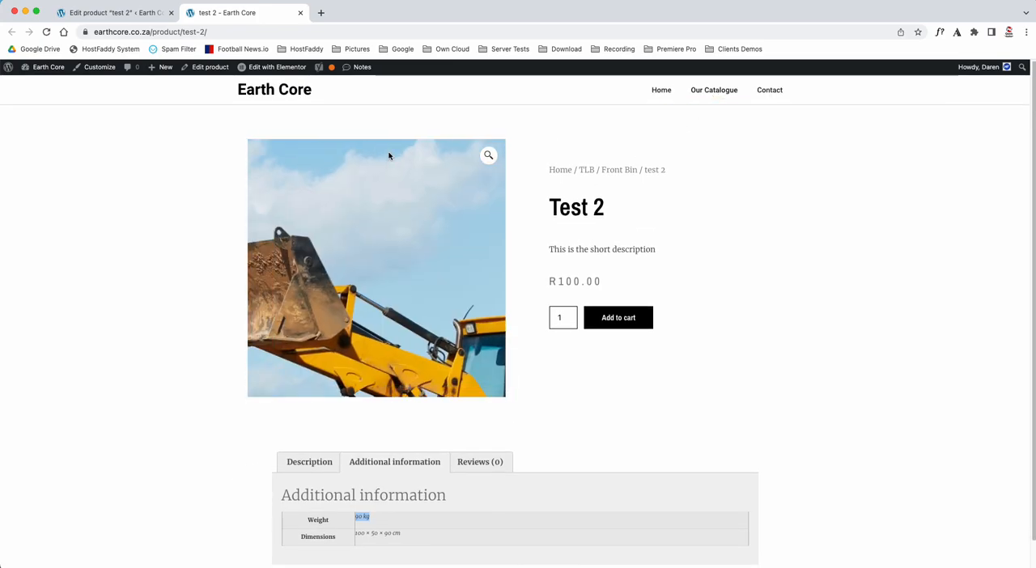
View the store's product catalogue, and return to the site's home page
click(713, 90)
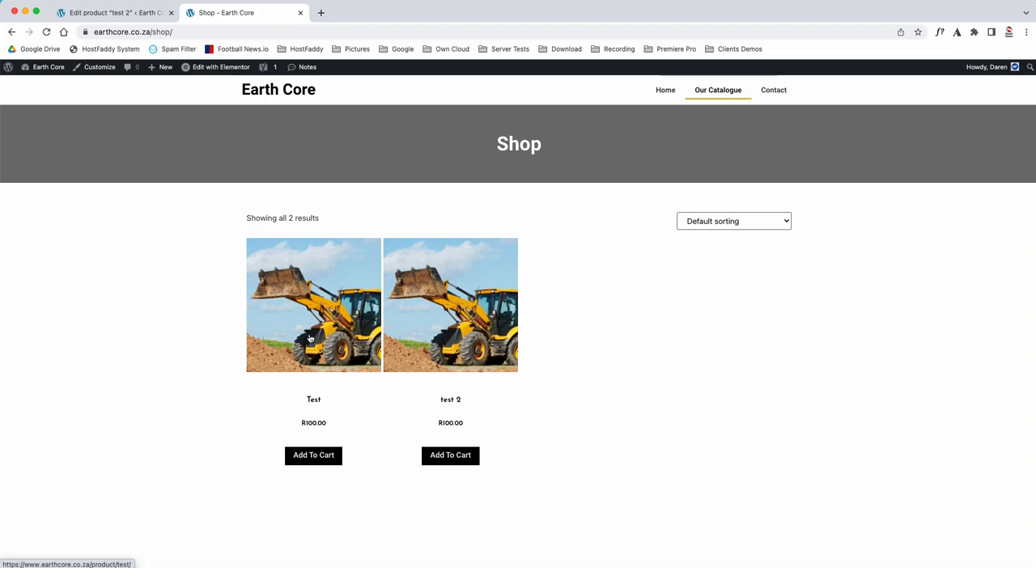
click(288, 91)
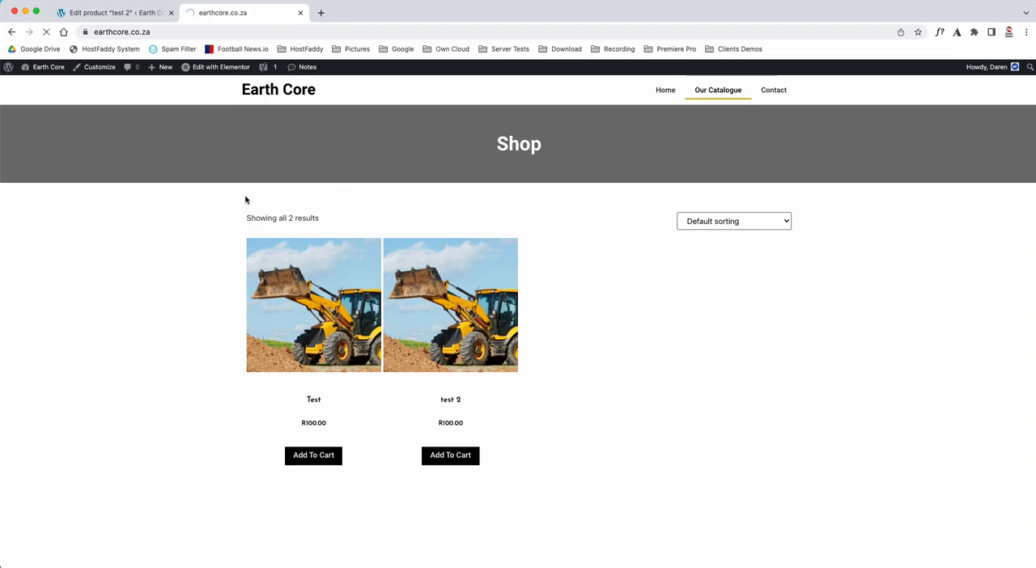